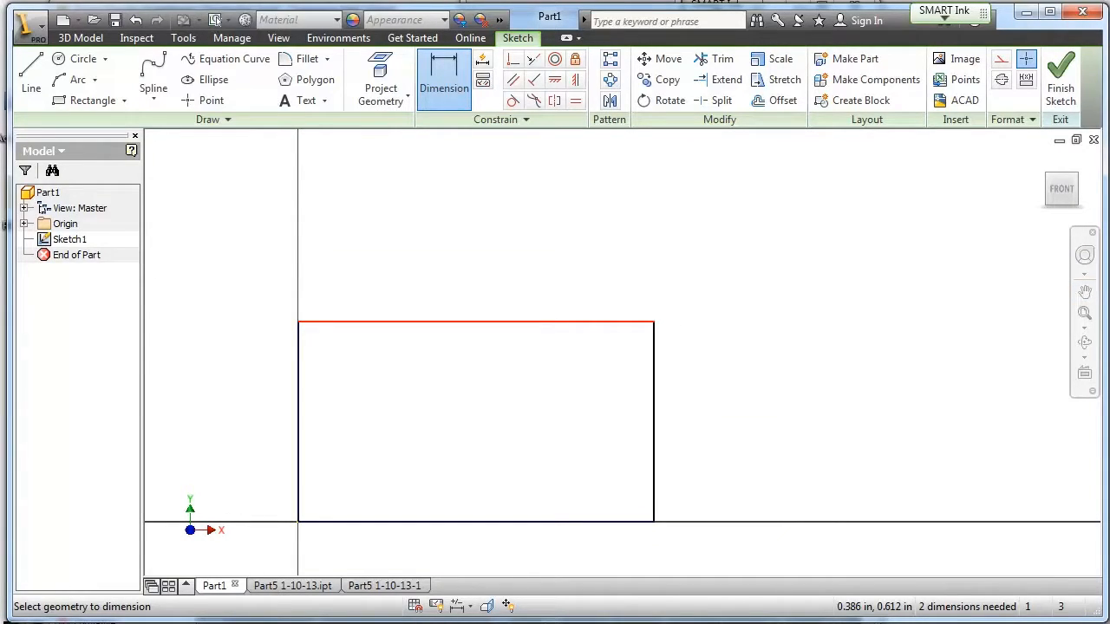
Dimension the sketch rectangle's top edge and right edge, accepting both sizes as drawn.
left_click(425, 322)
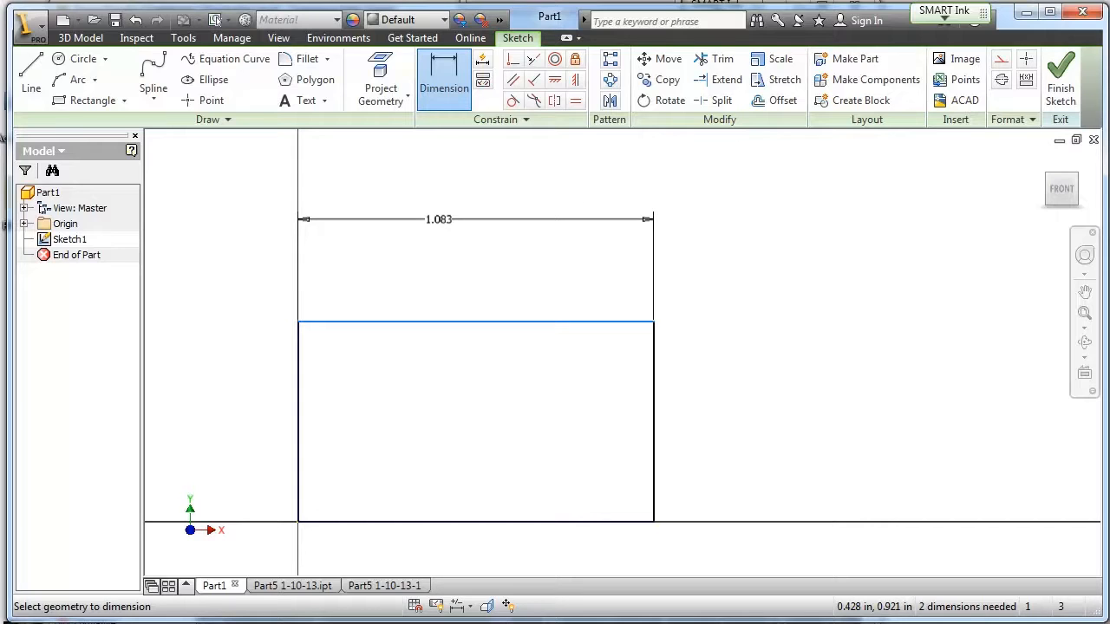
left_click(439, 215)
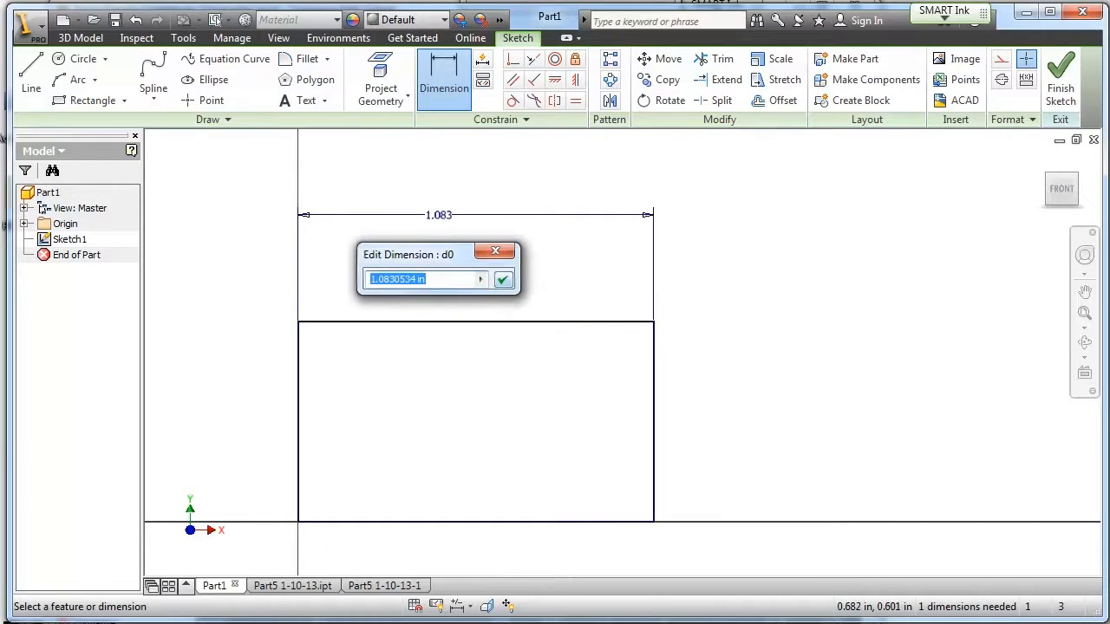
key("Return")
left_click(654, 416)
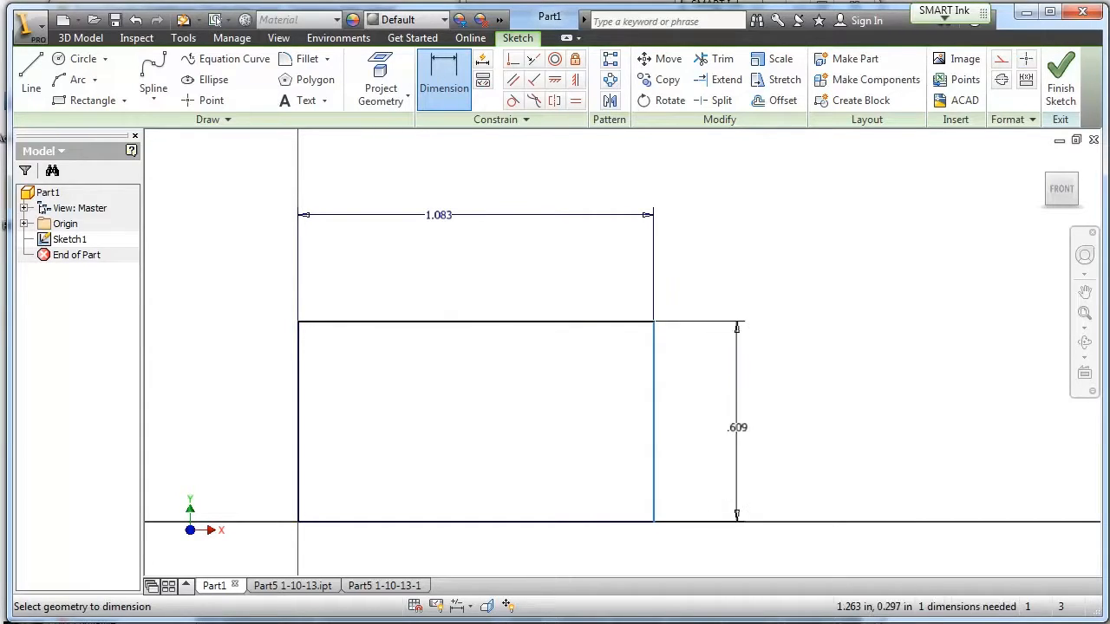
left_click(739, 425)
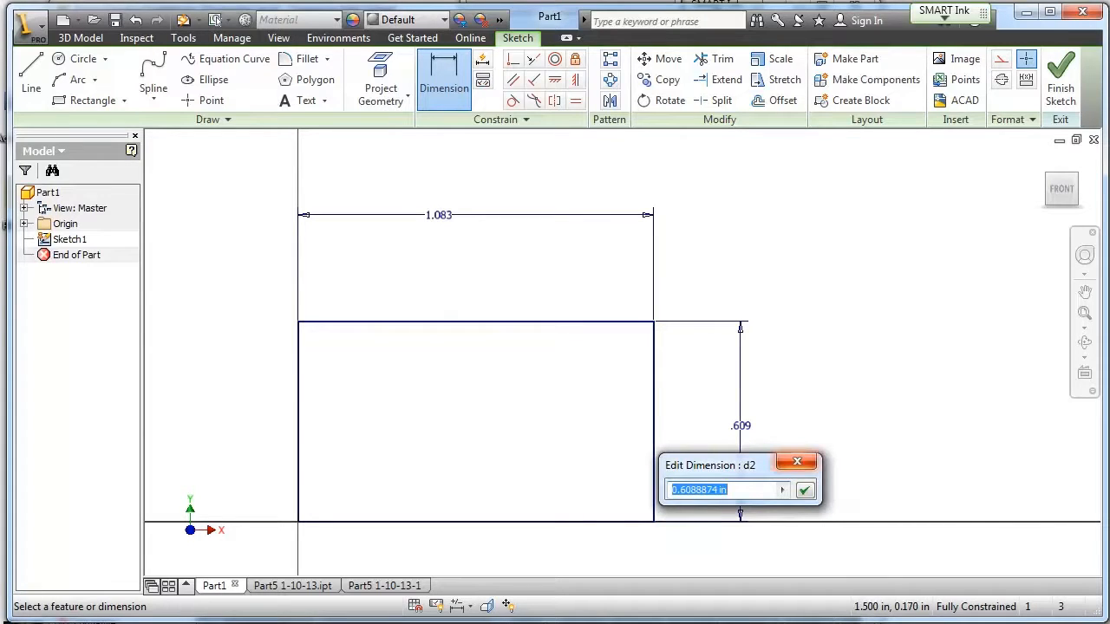
key("Return")
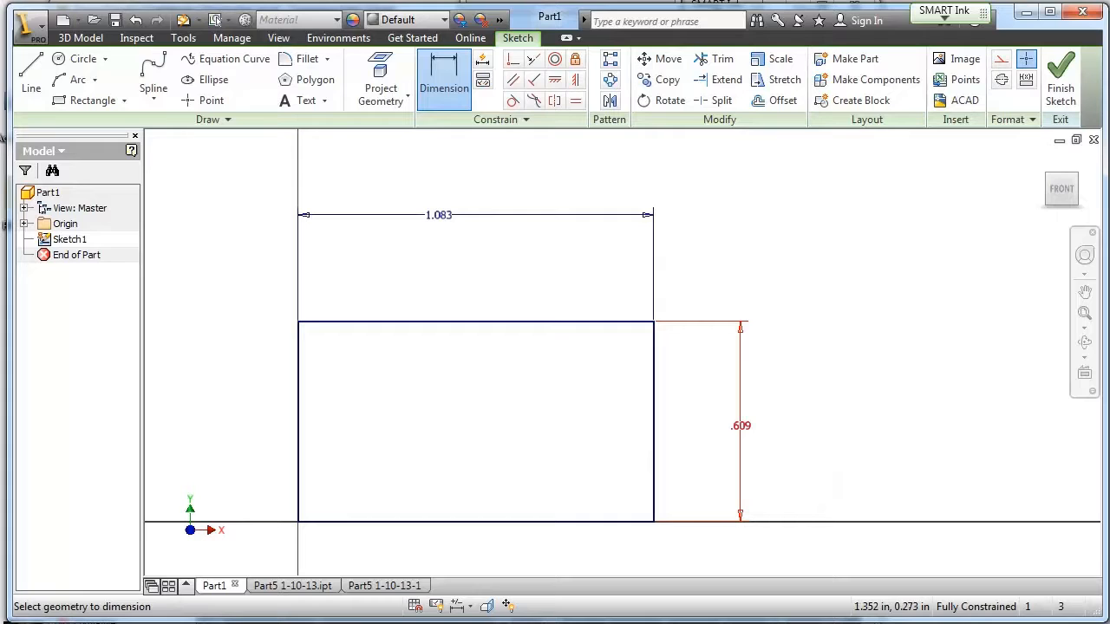
Consult the Part5 1-10-13-1 drawing for the overall sizes and set the Part1 rectangle's width to 3 in.
left_click(384, 585)
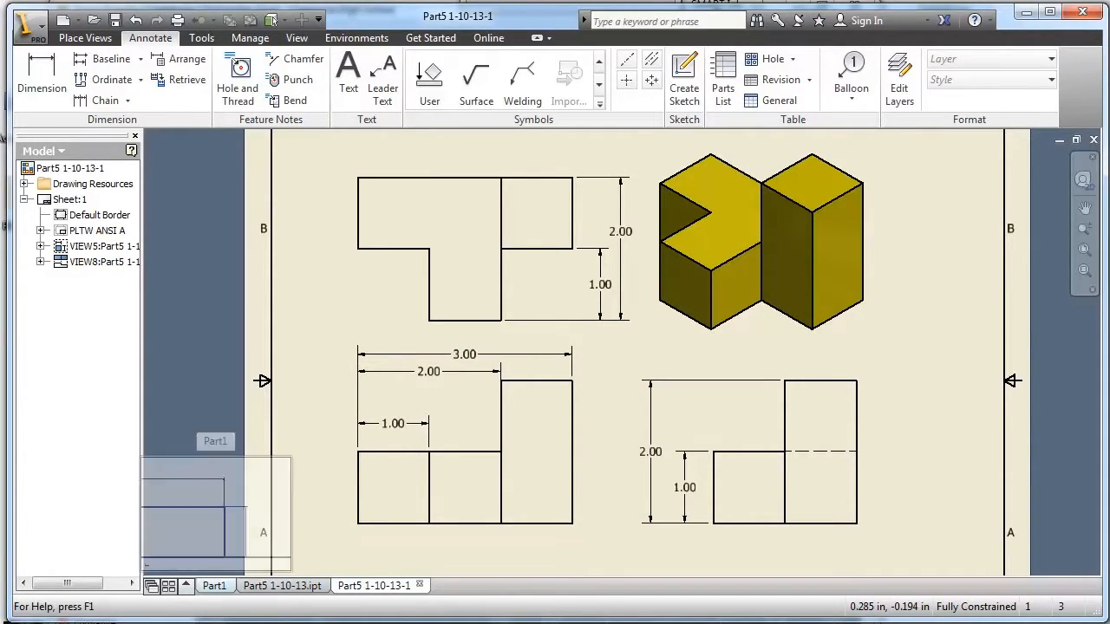
left_click(214, 585)
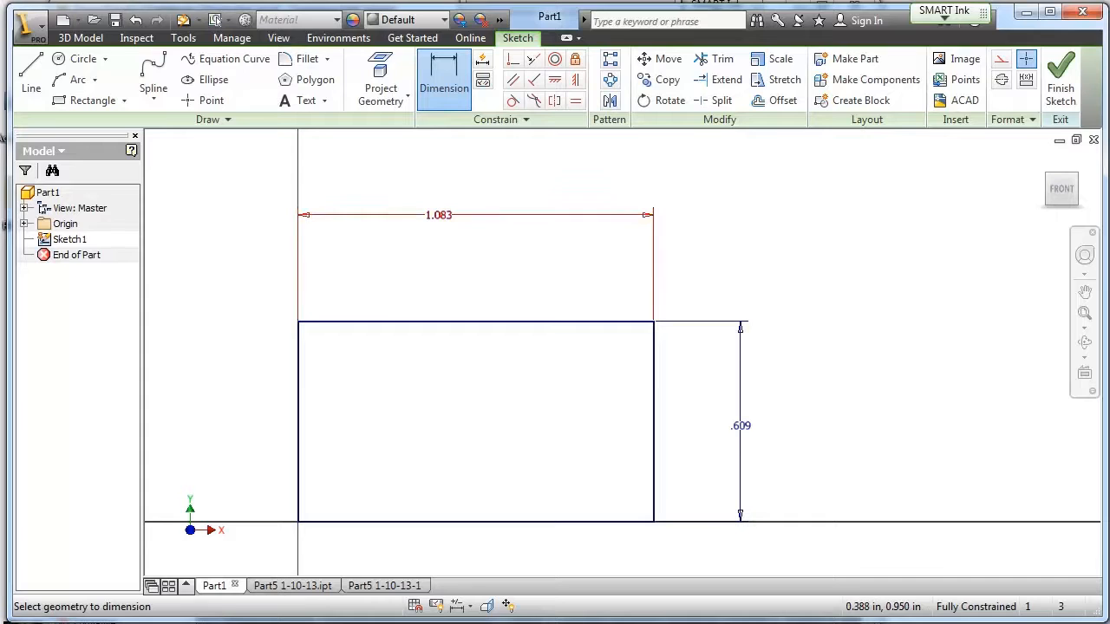
double_click(442, 214)
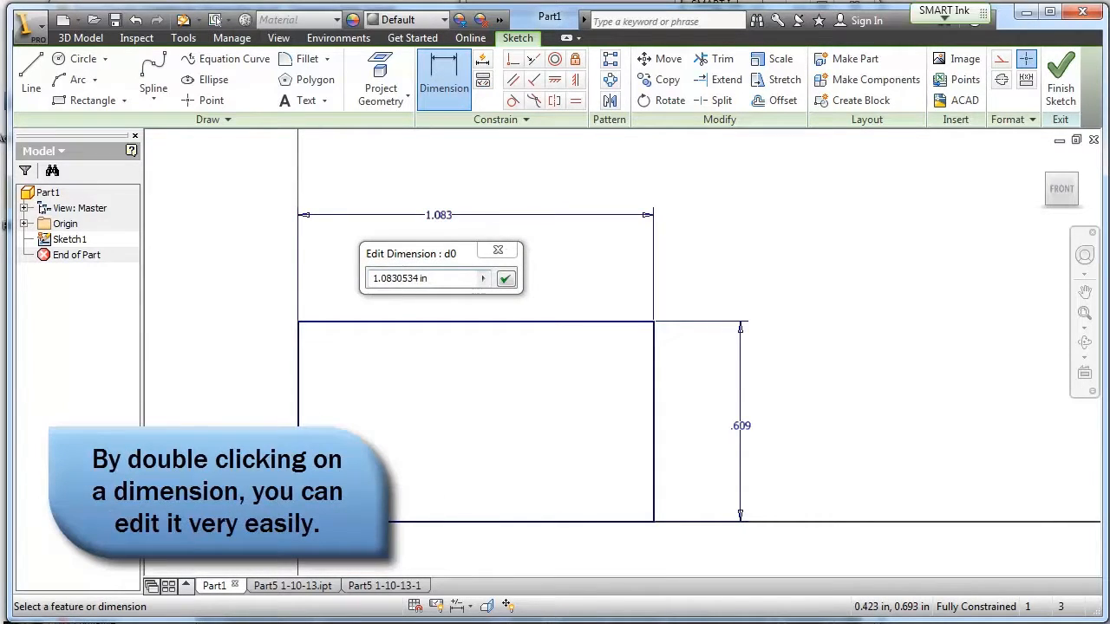
type("3")
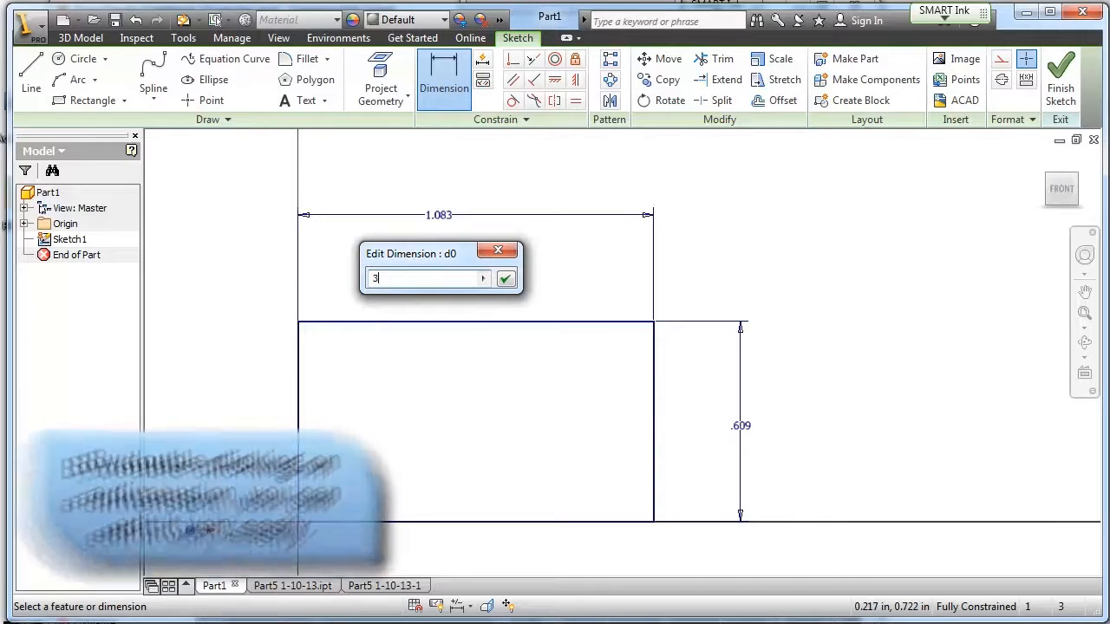
key("Return")
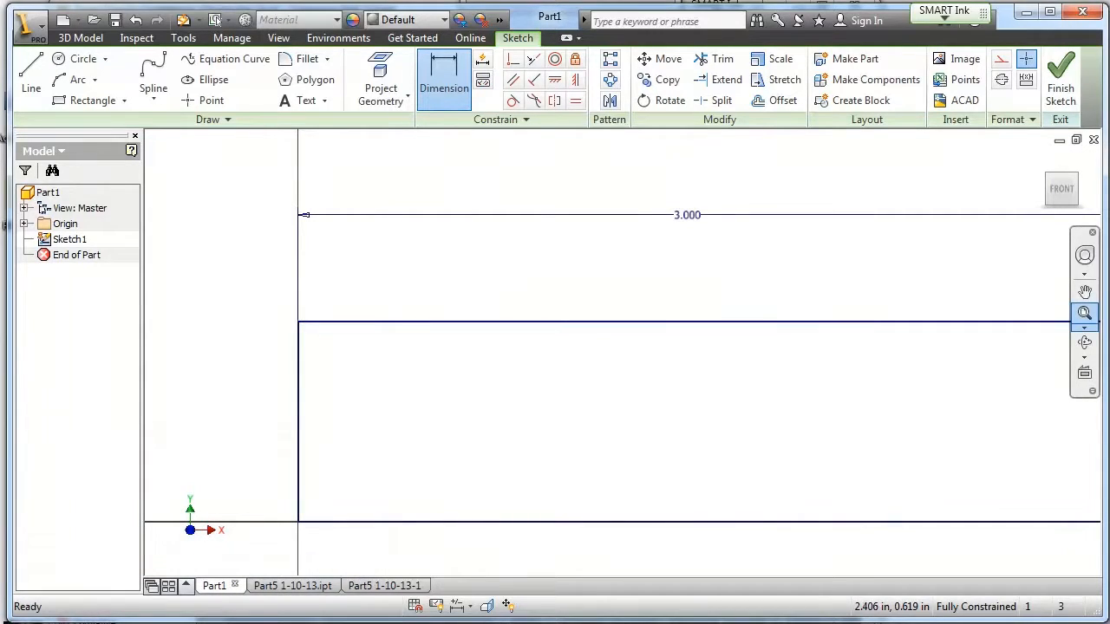
Set the rectangle's height dimension to 2 in.
left_click(1084, 314)
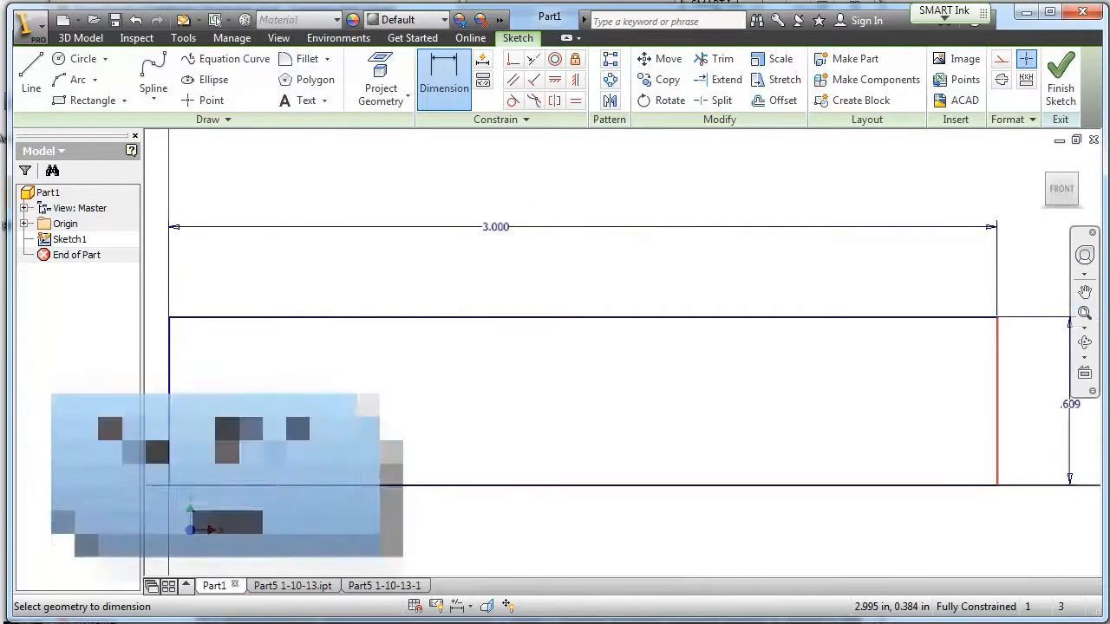
left_click(1065, 405)
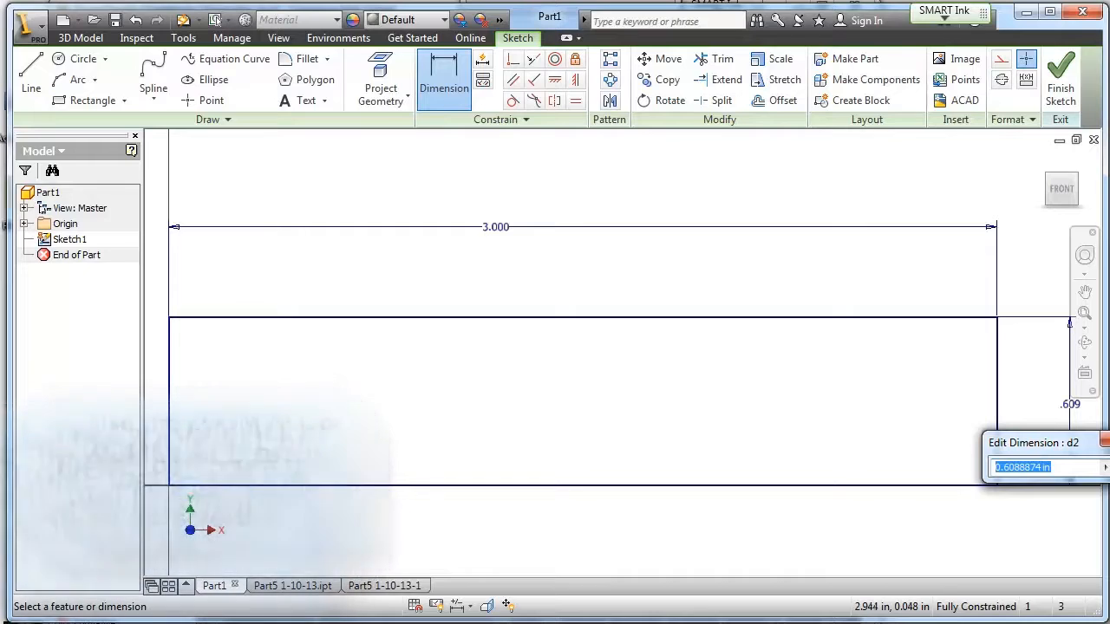
type("2")
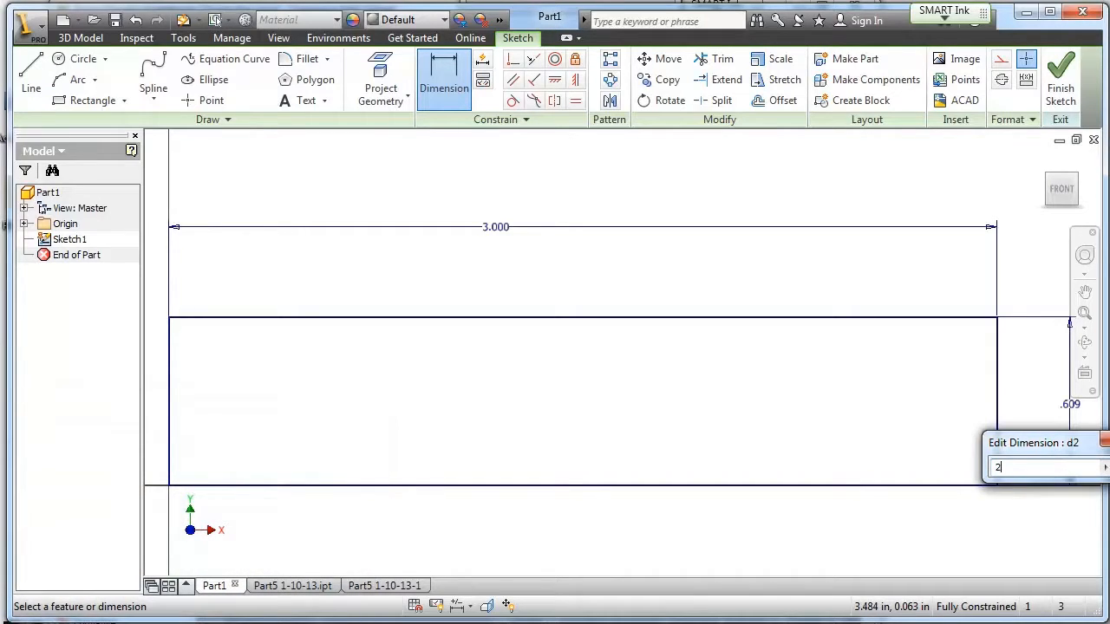
key("Return")
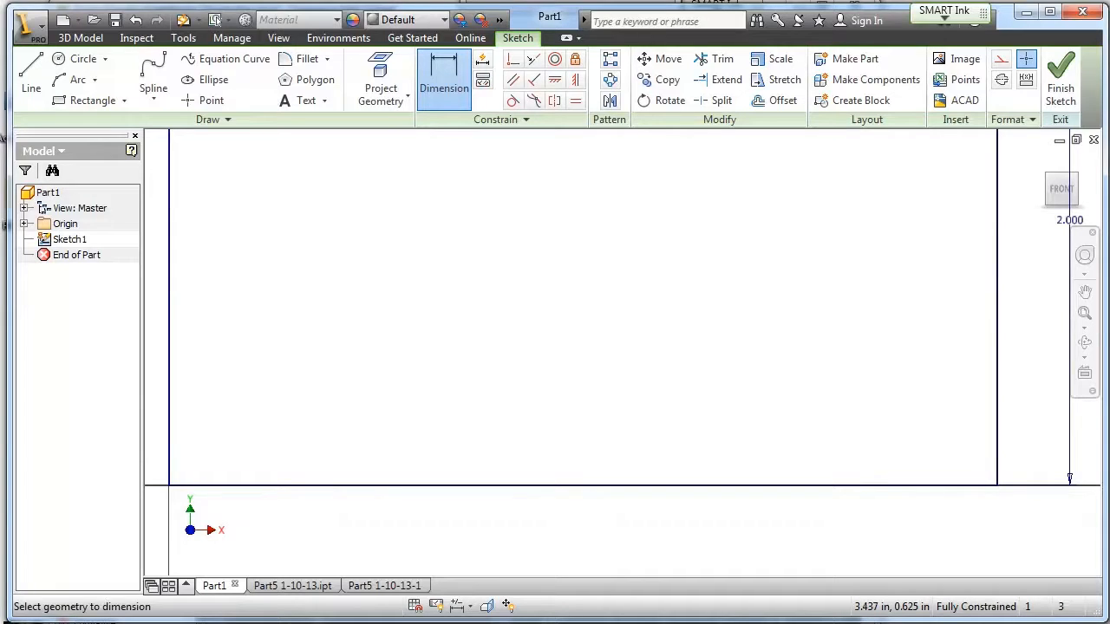
Finish the dimensioned rectangle sketch and return to the part model.
left_click(1084, 313)
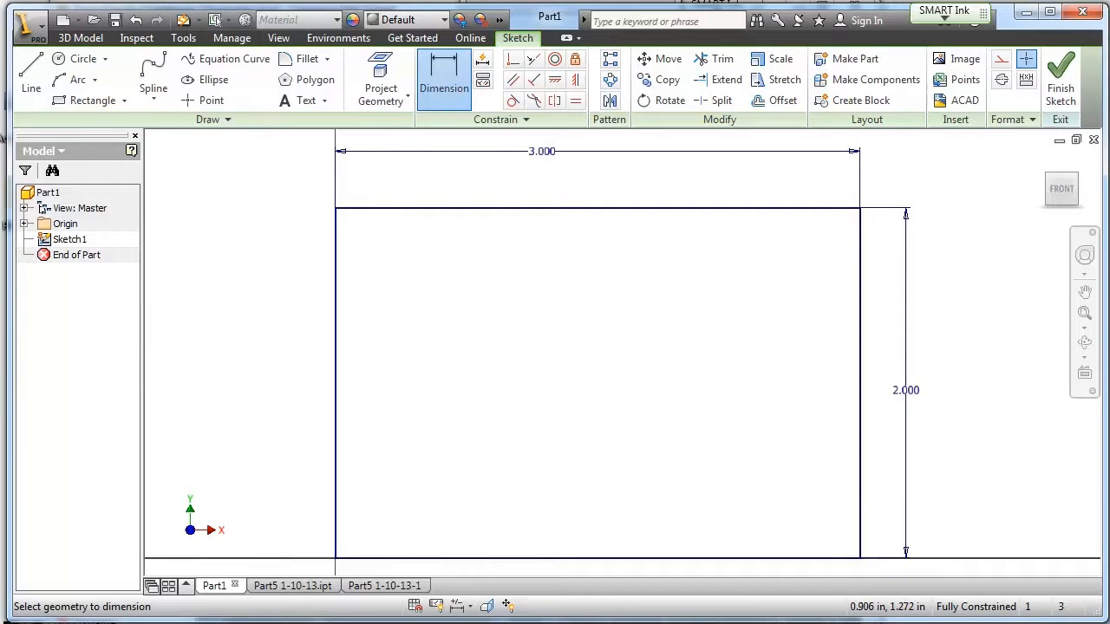
right_click(238, 245)
left_click(238, 298)
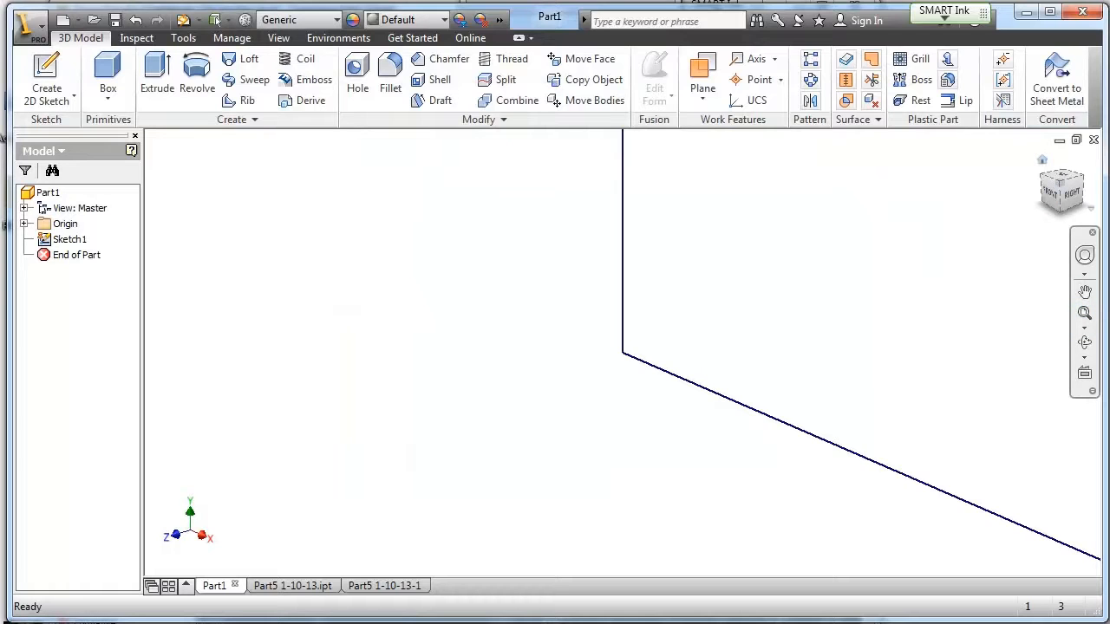
Extrude the rectangle 0.75 in as a new solid, with the direction reversed toward the back of the sketch plane.
left_click(1042, 160)
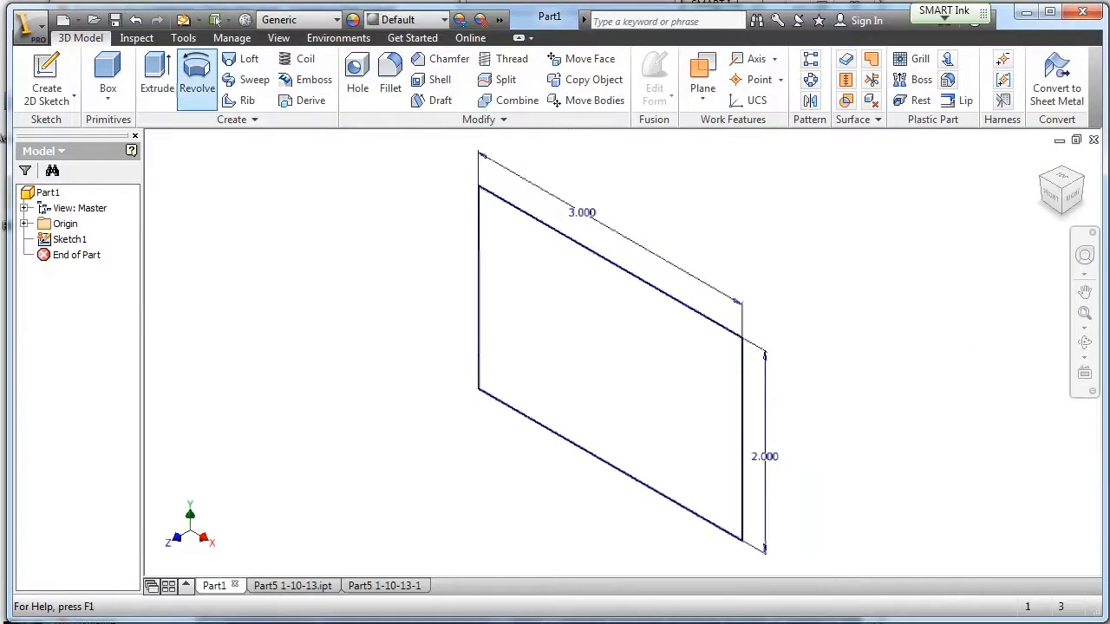
left_click(157, 78)
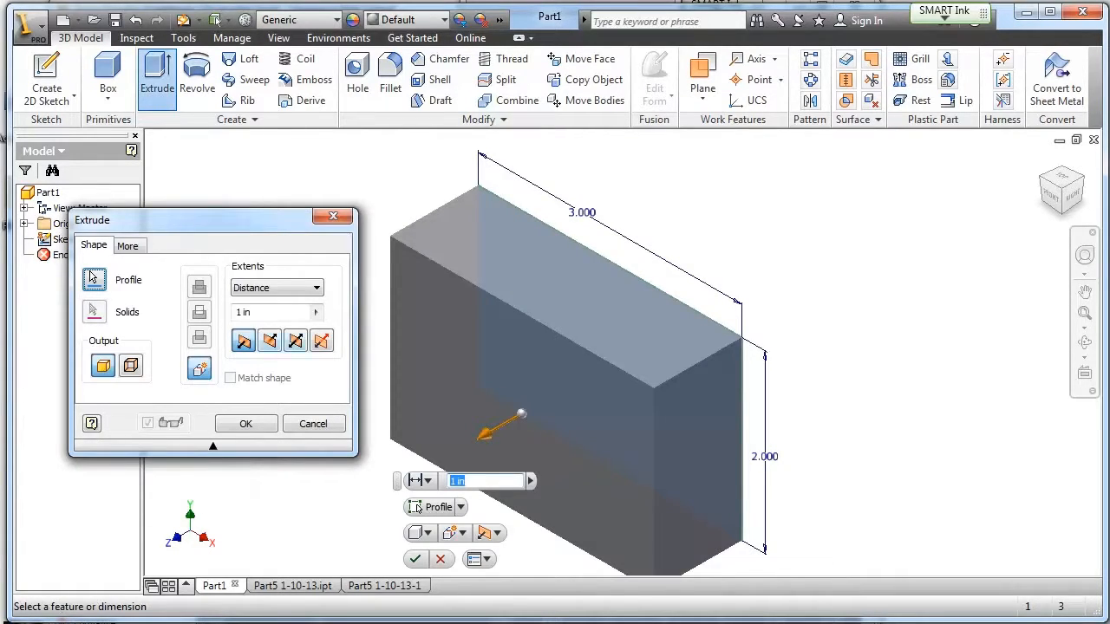
left_click(270, 340)
left_click_drag(255, 312, 241, 312)
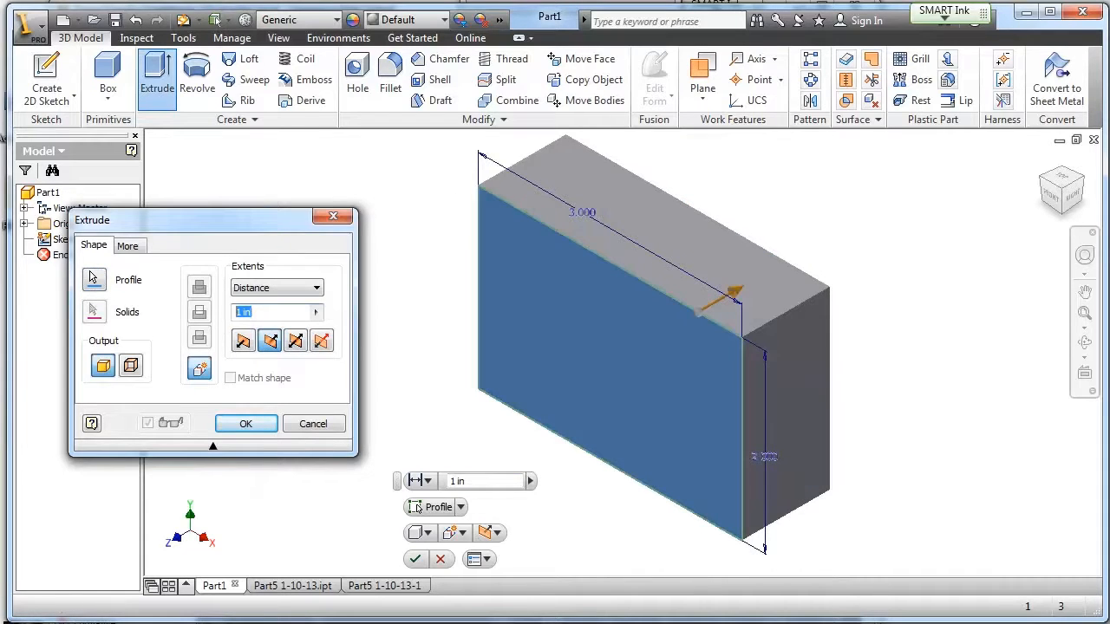
type(".75")
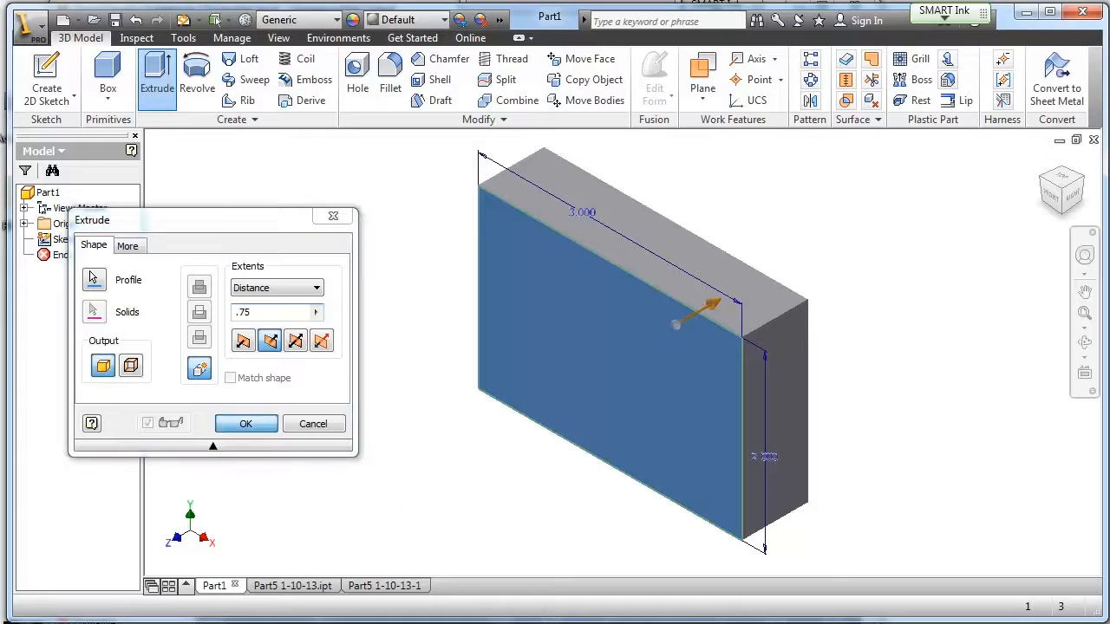
left_click(246, 423)
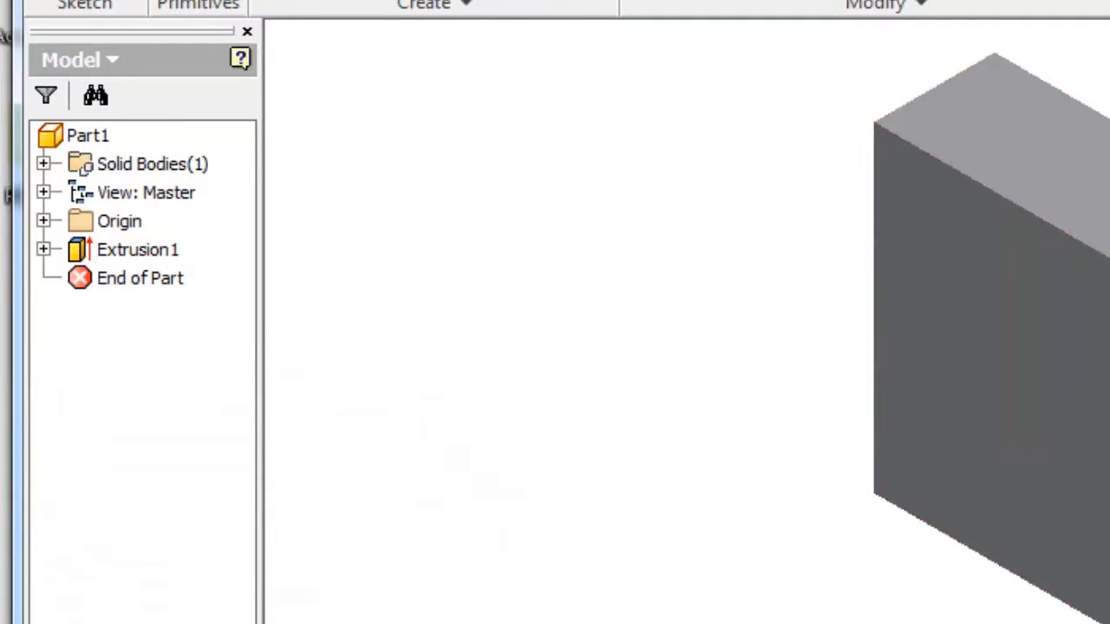
Try editing the block's extrusion feature to a distance of 1 in.
left_click(44, 249)
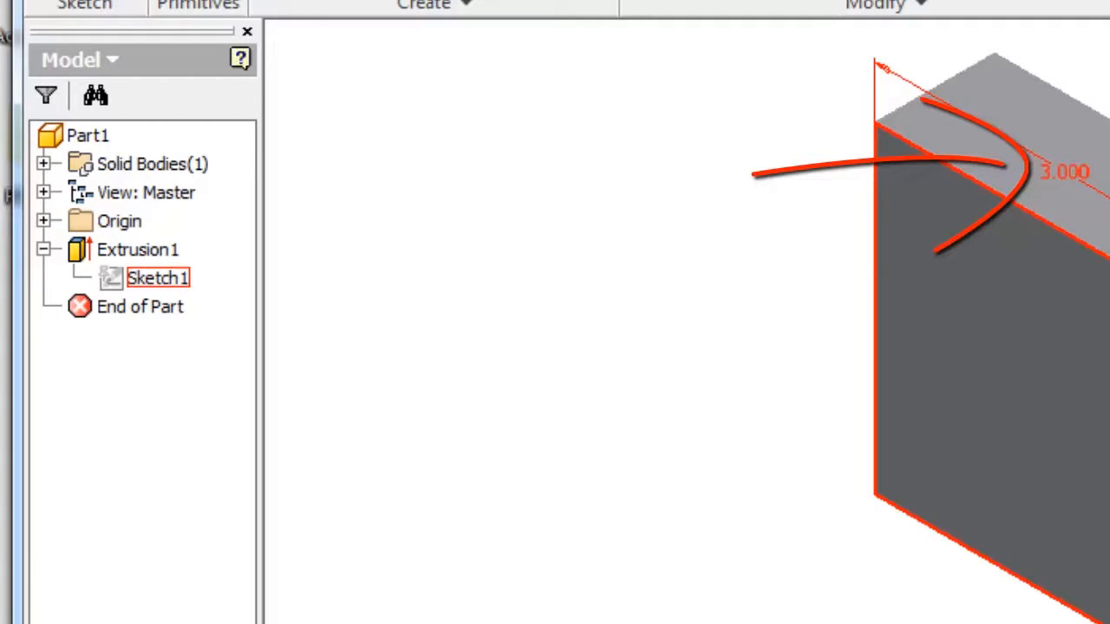
right_click(156, 277)
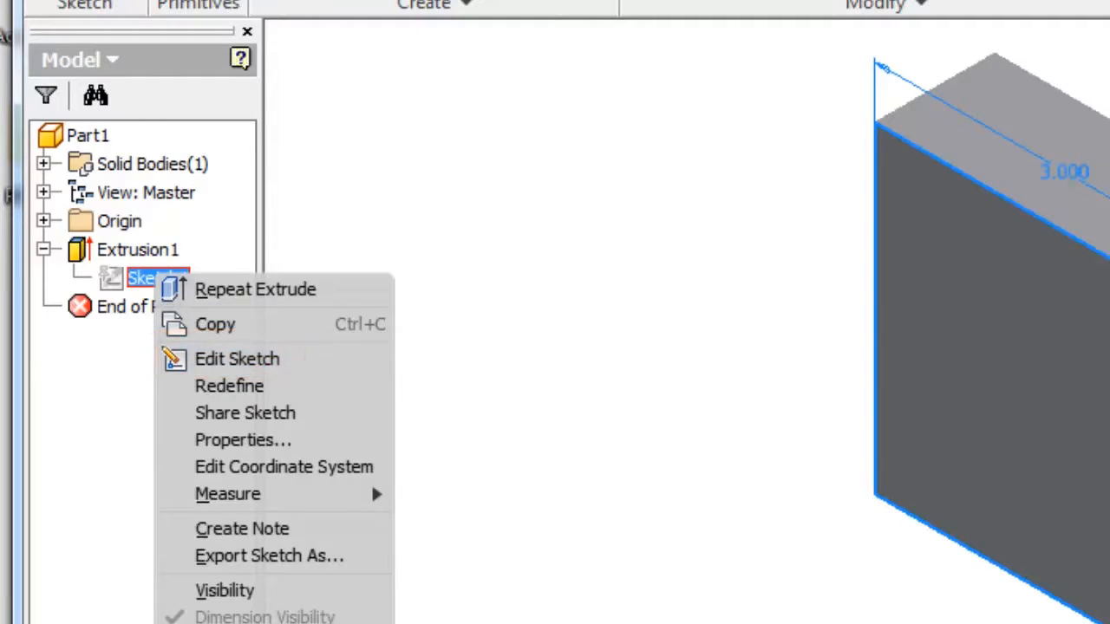
left_click(139, 250)
right_click(130, 249)
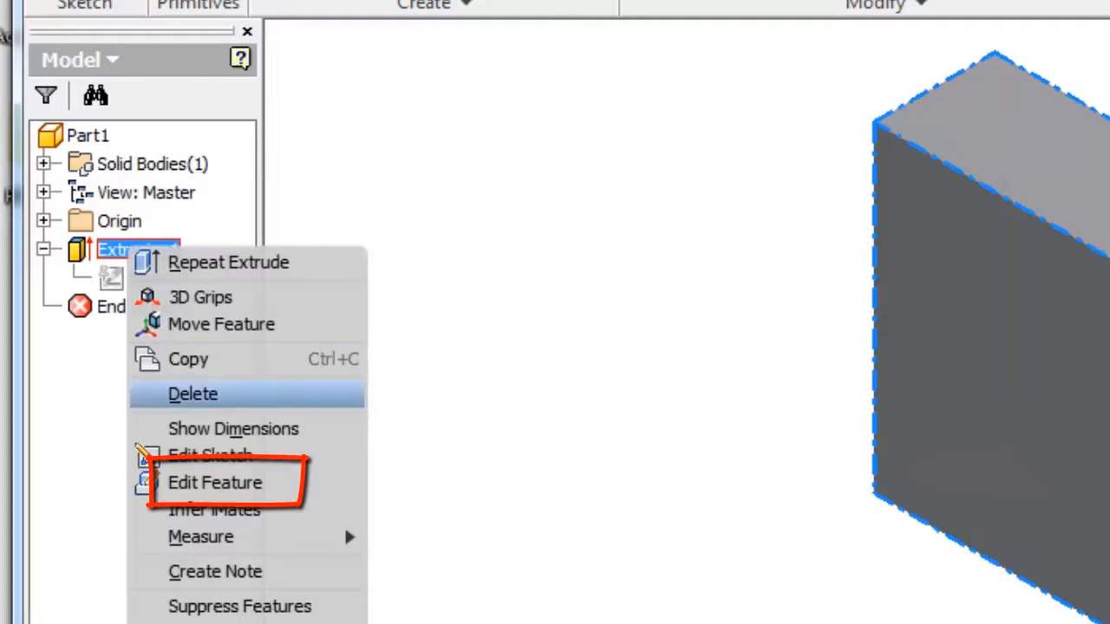
left_click(215, 482)
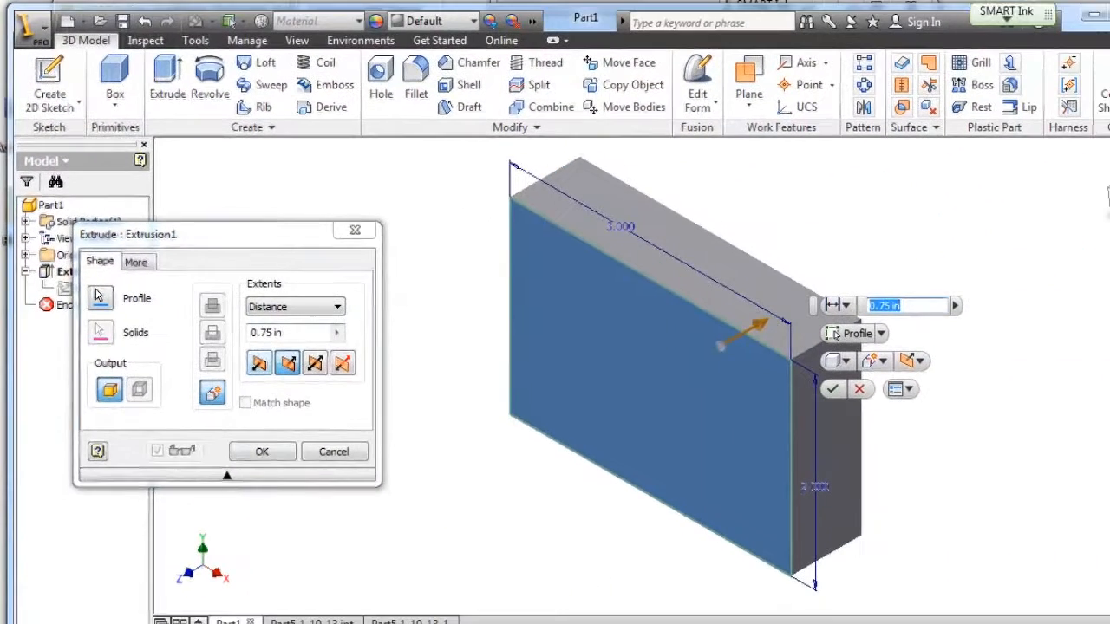
type("1")
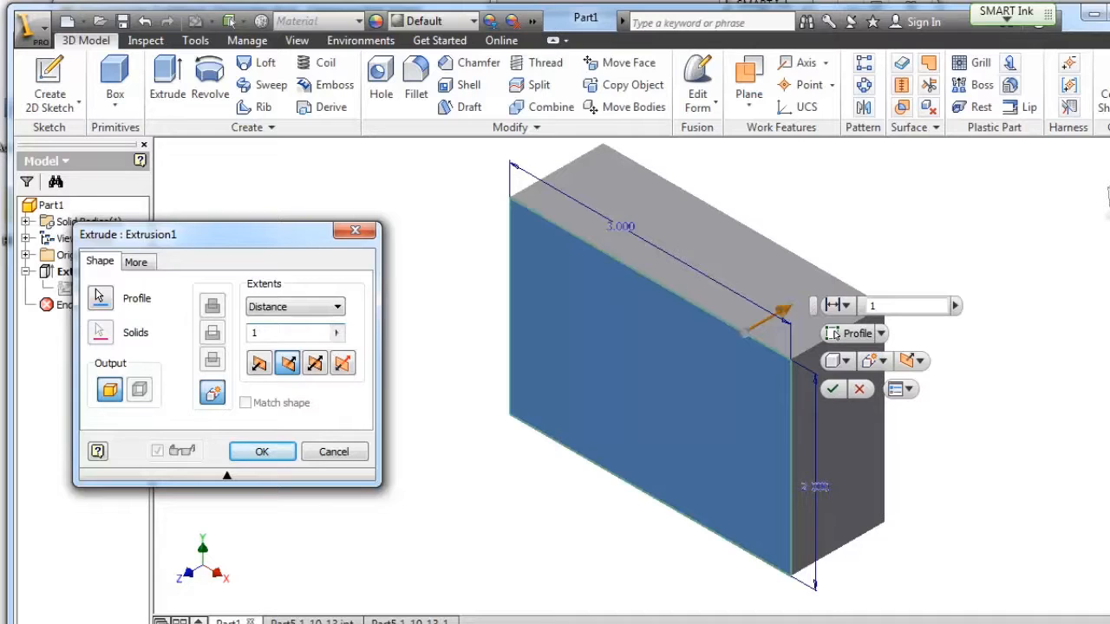
key("Return")
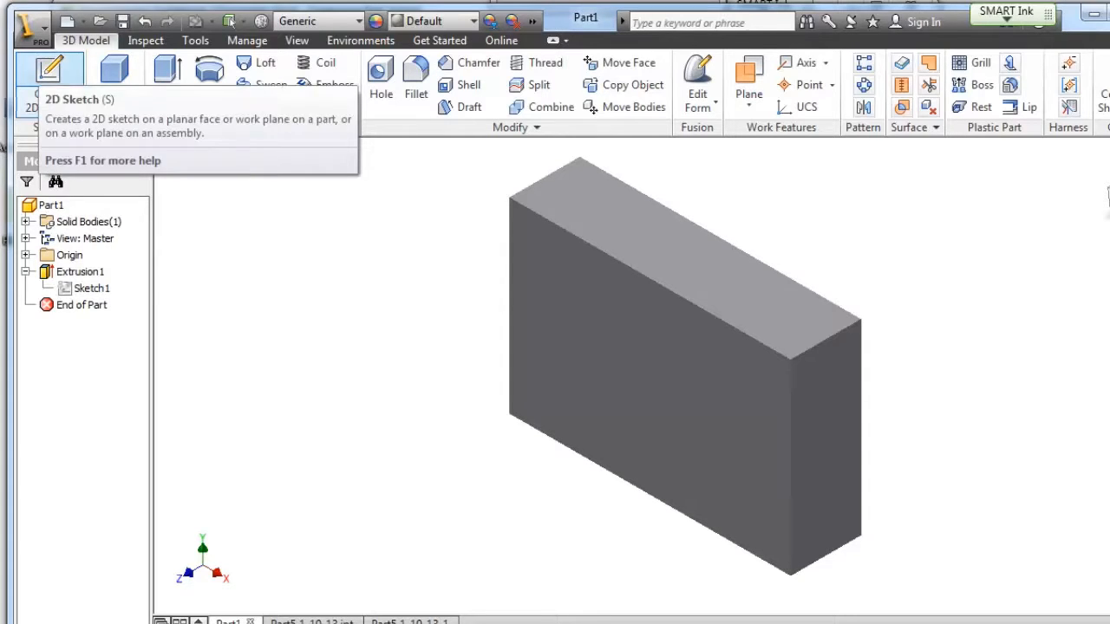
Start a sketch on the block's large front face and draw a rectangle about 0.95 in high from its upper-right corner.
left_click(49, 74)
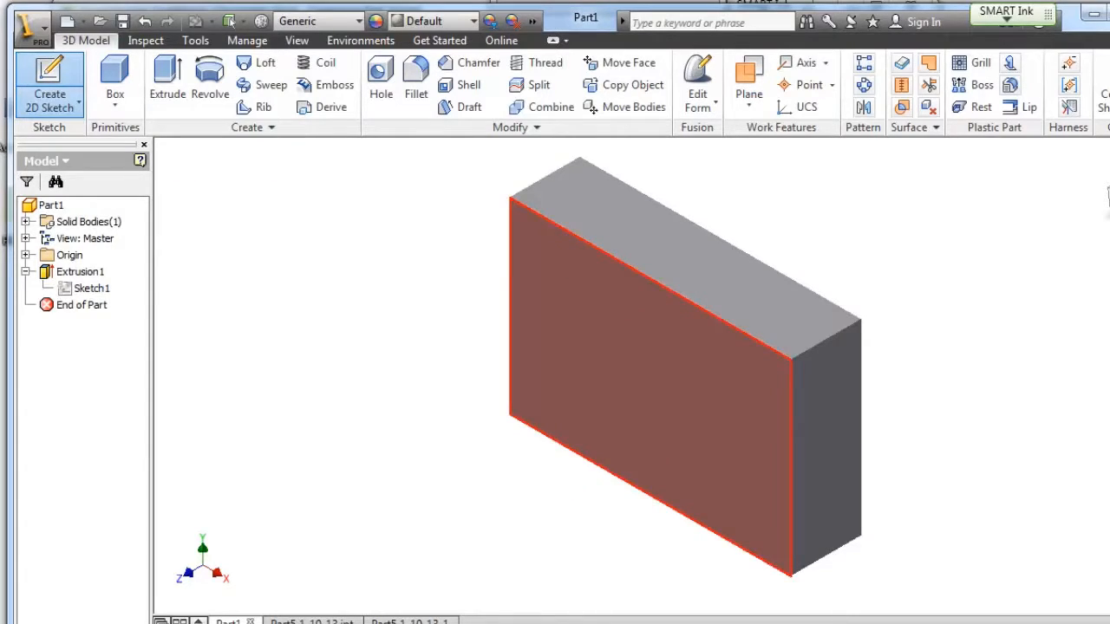
left_click(651, 387)
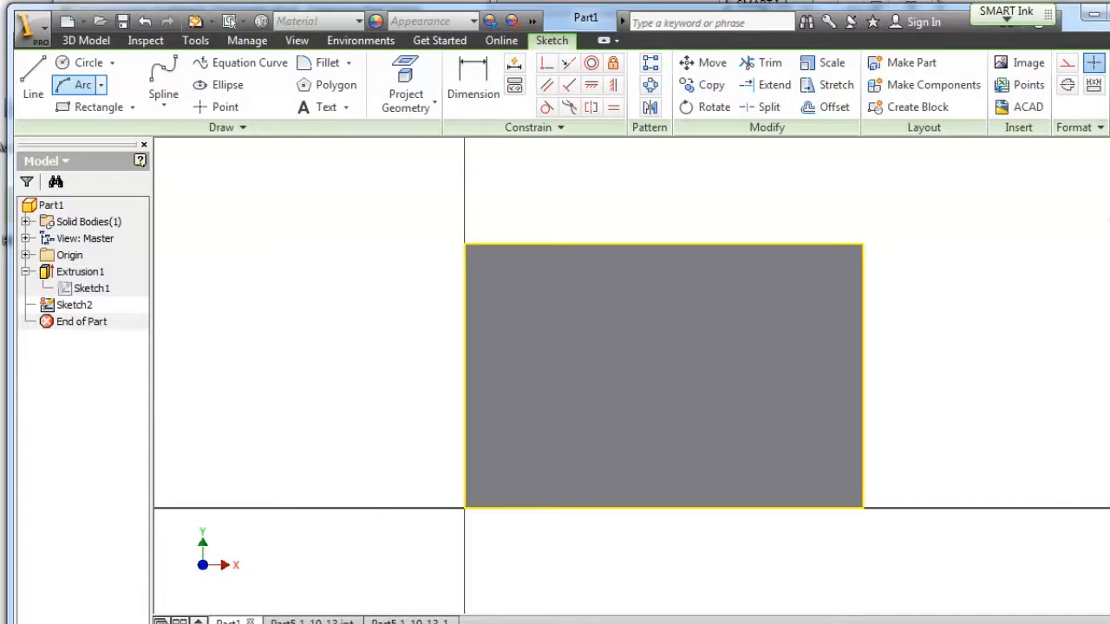
left_click(94, 107)
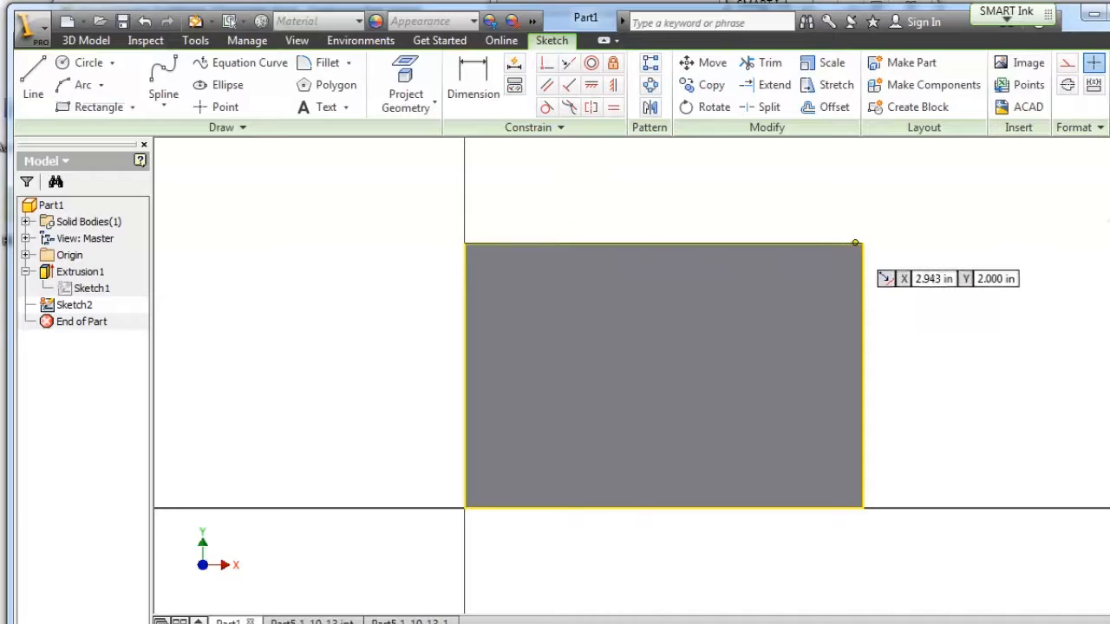
left_click(857, 243)
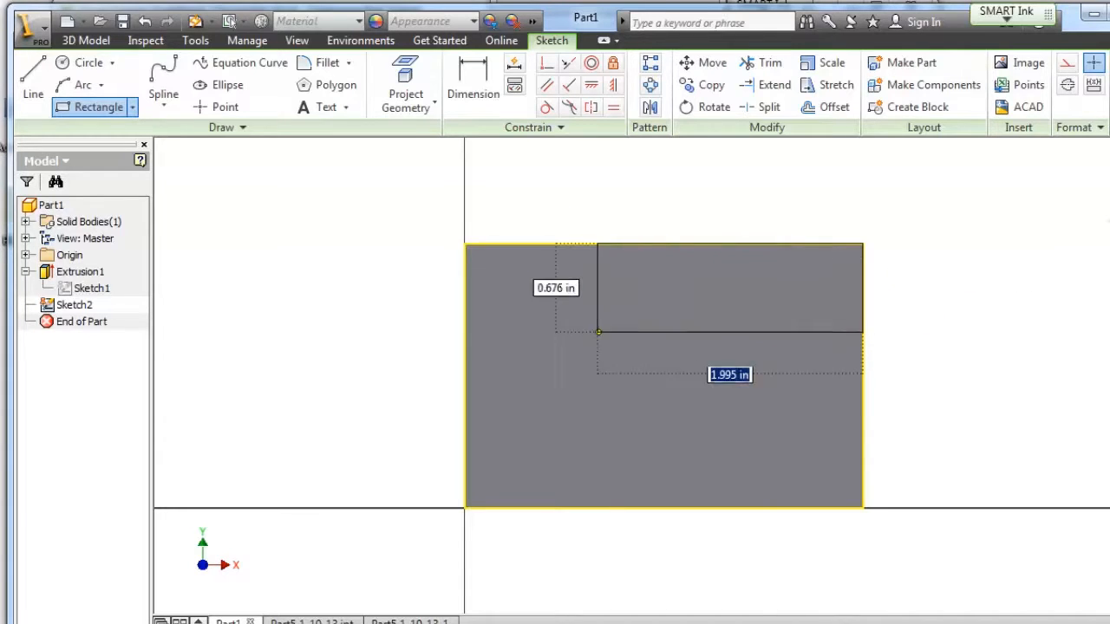
left_click(572, 369)
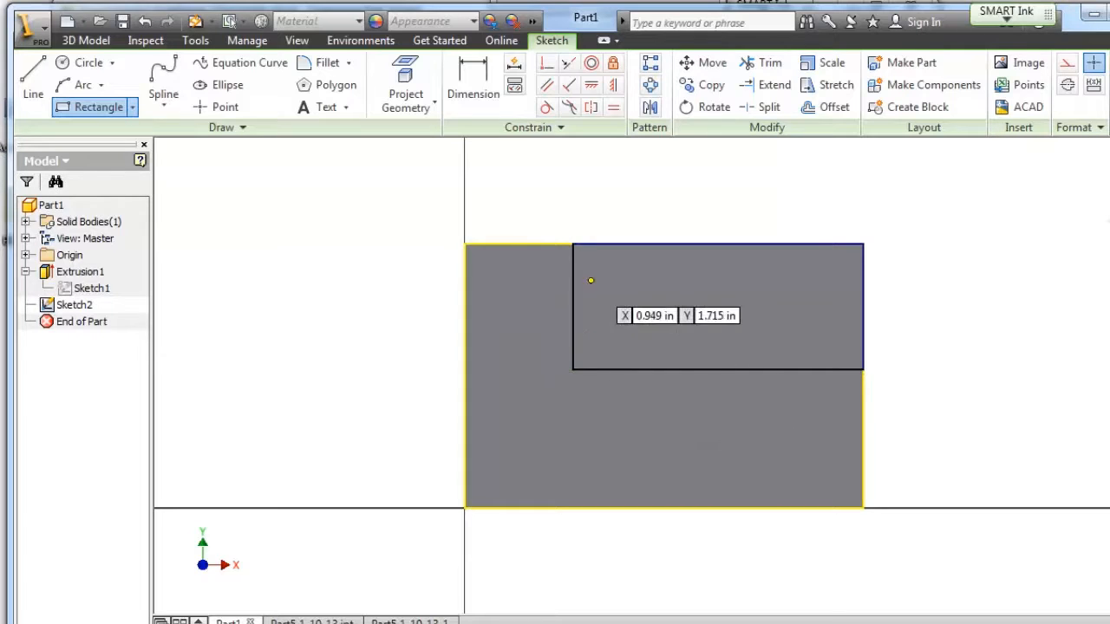
Dimension the height of the new rectangle on the front face at 0.75 in.
left_click(473, 82)
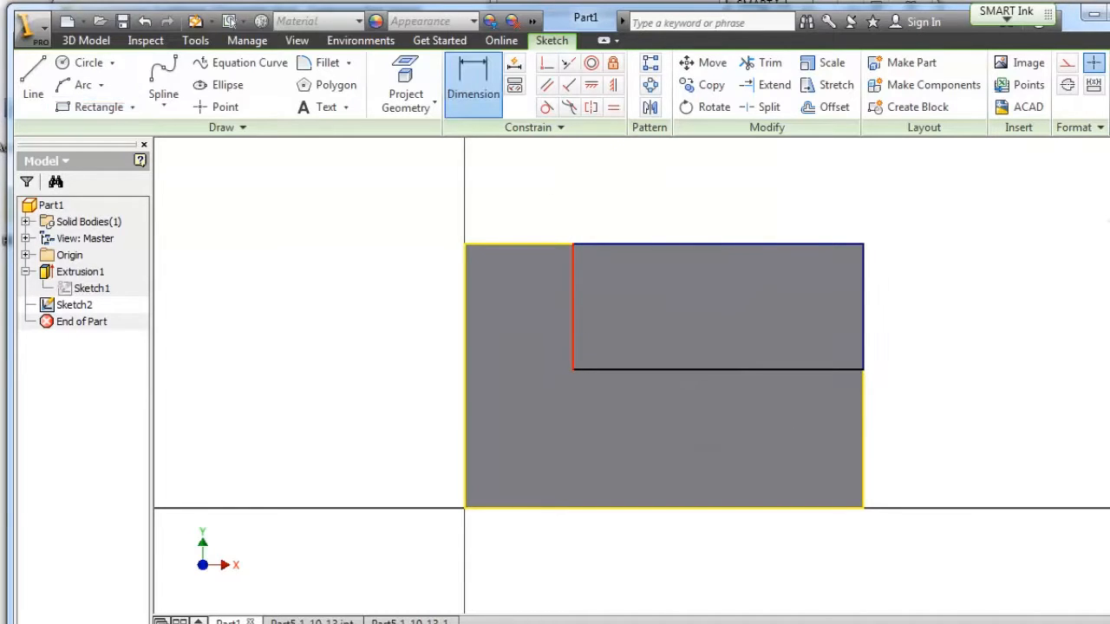
left_click(572, 303)
left_click(531, 317)
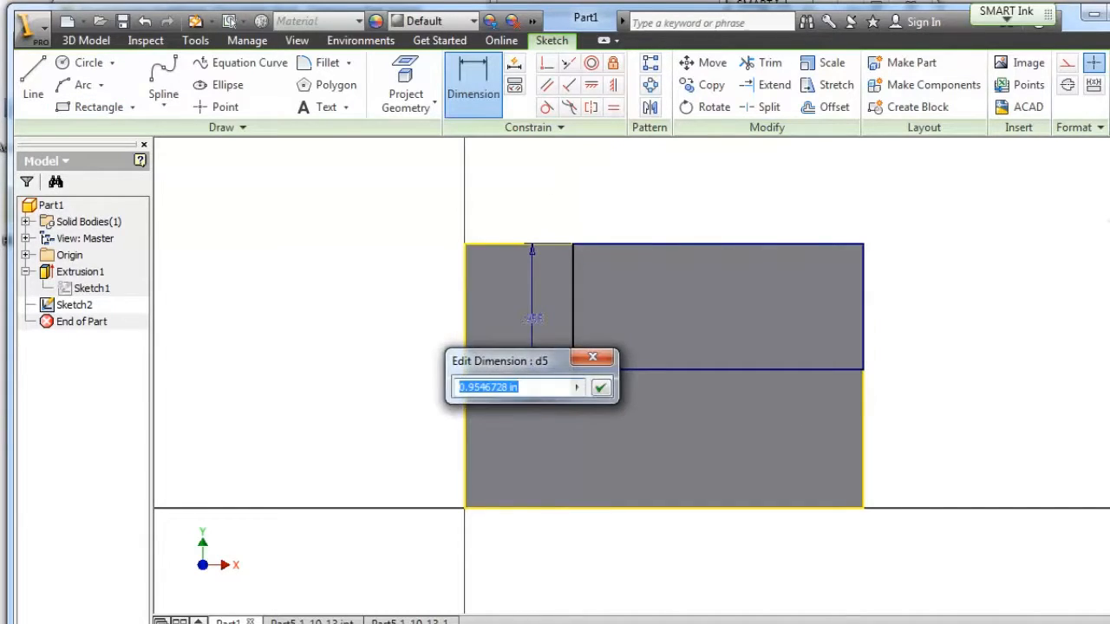
type(".")
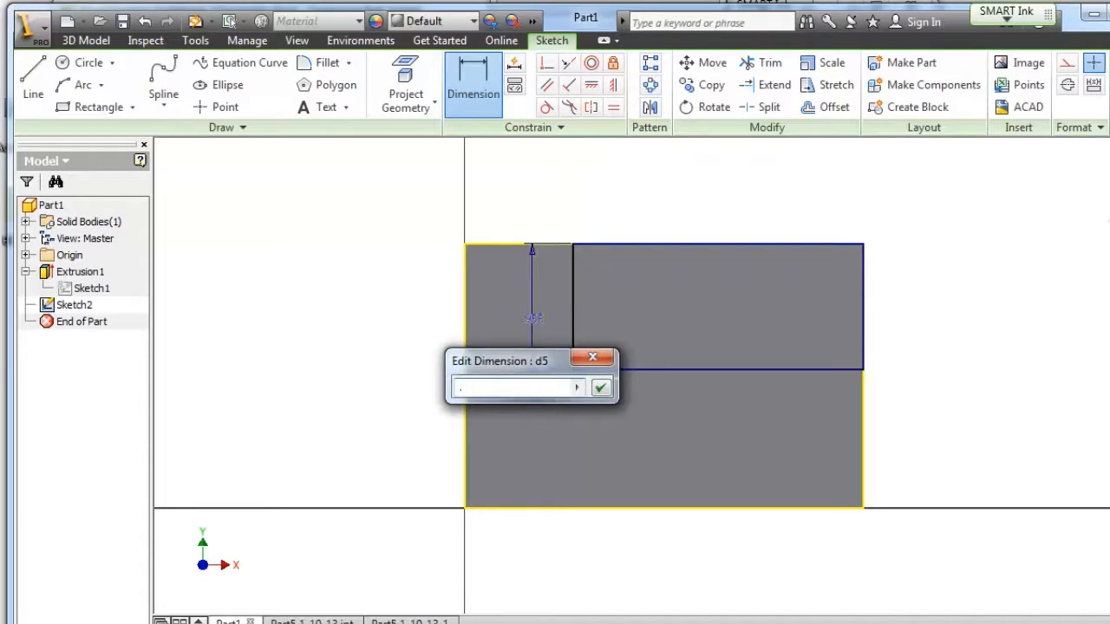
type("75")
key("Return")
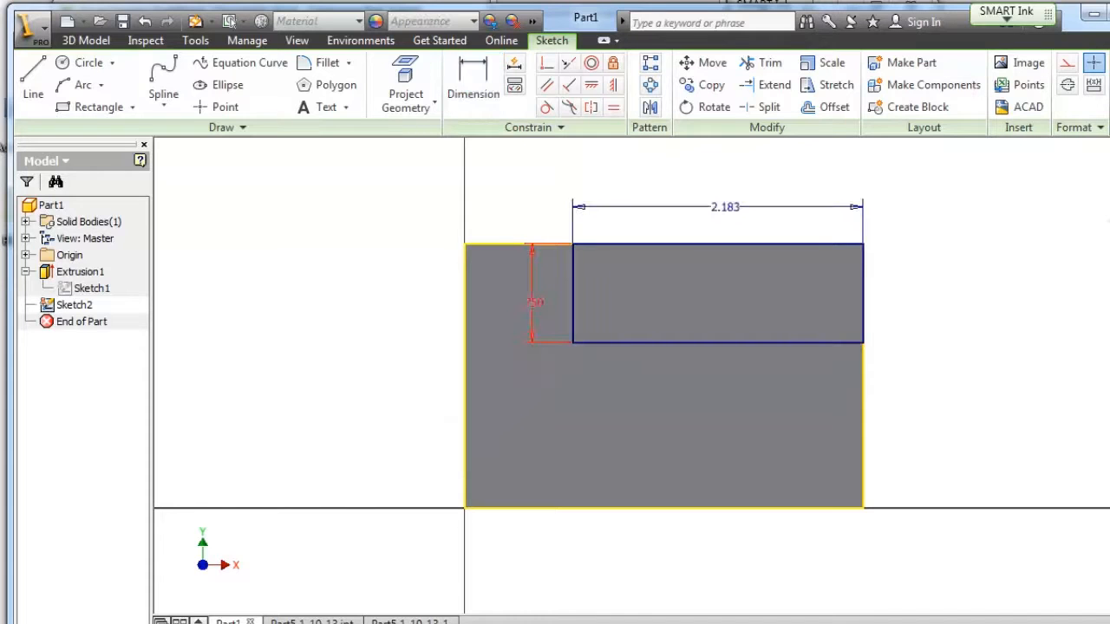
Set the rectangle's height to 1 in and its width to 2 in, and finish the sketch.
double_click(534, 303)
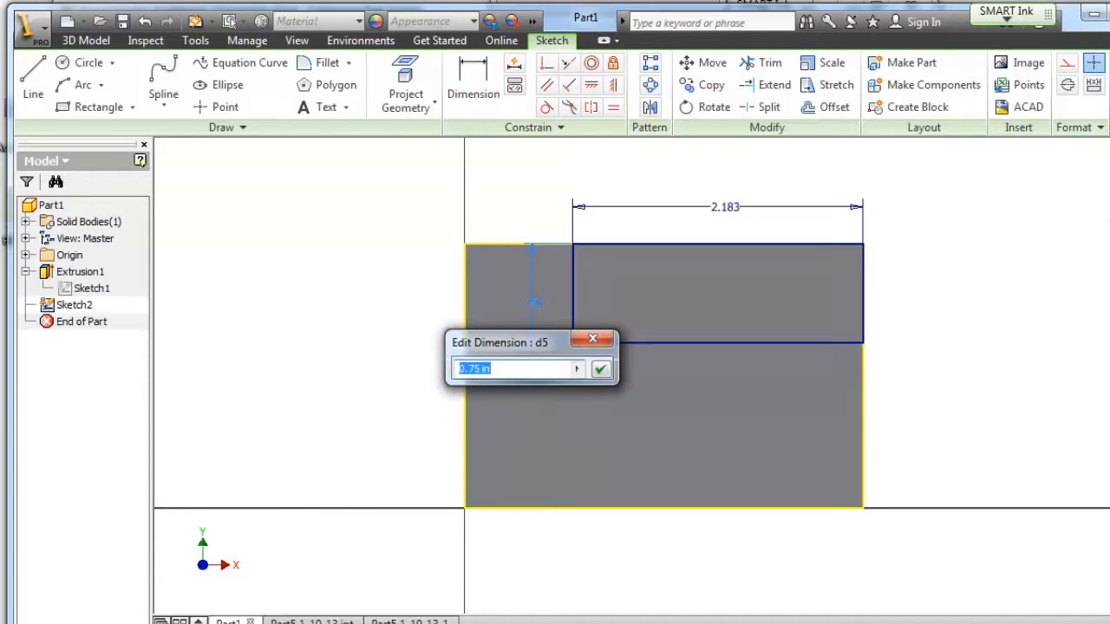
type("1")
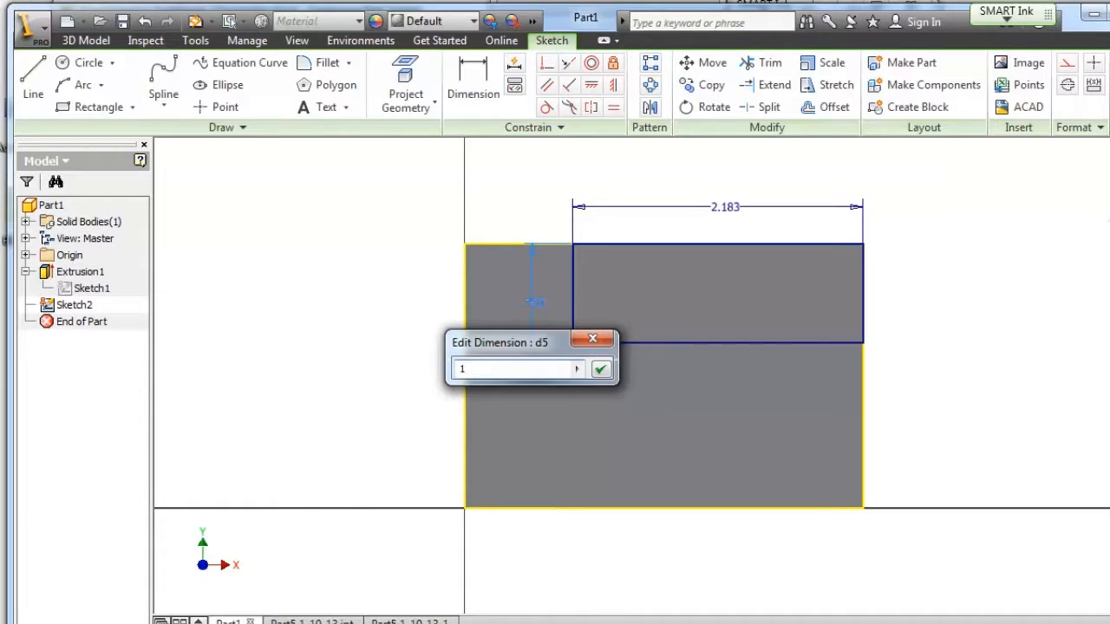
key("Return")
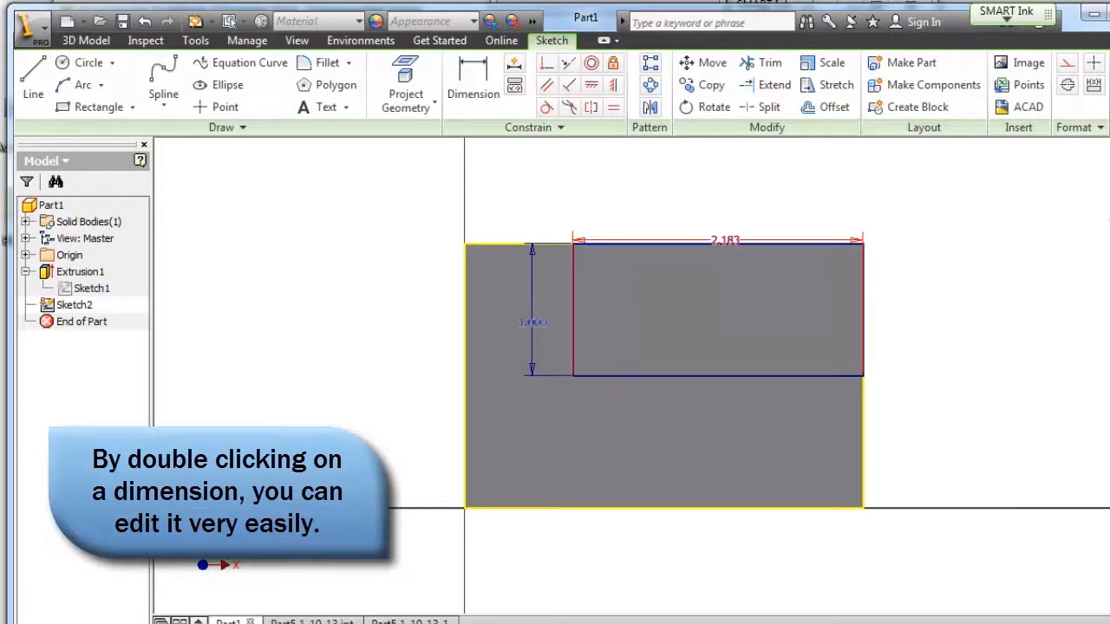
double_click(724, 240)
type("2")
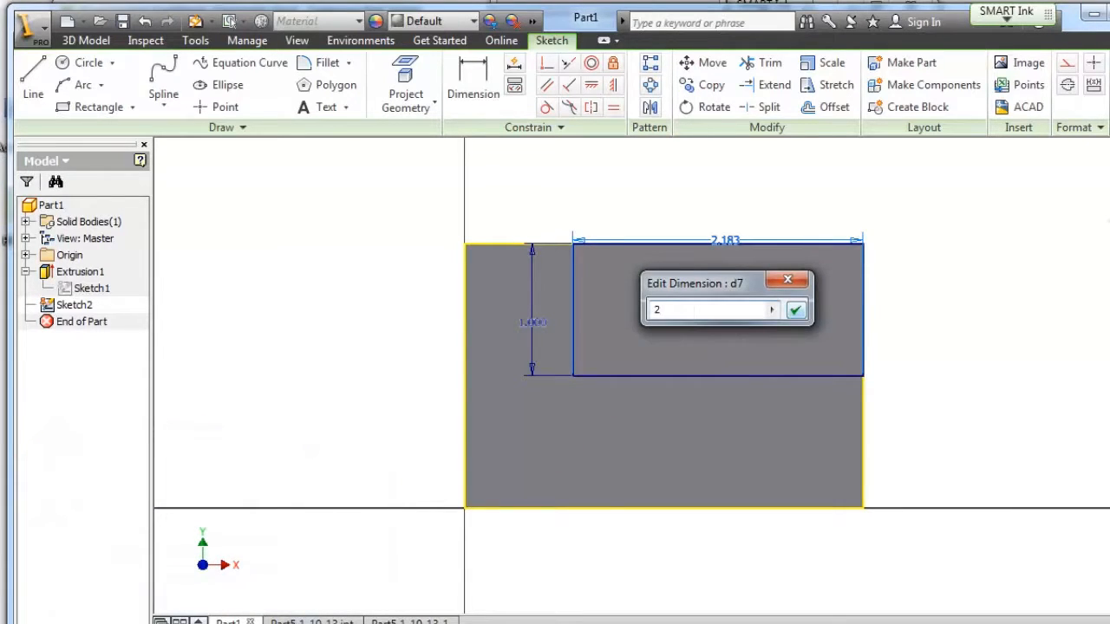
key("Return")
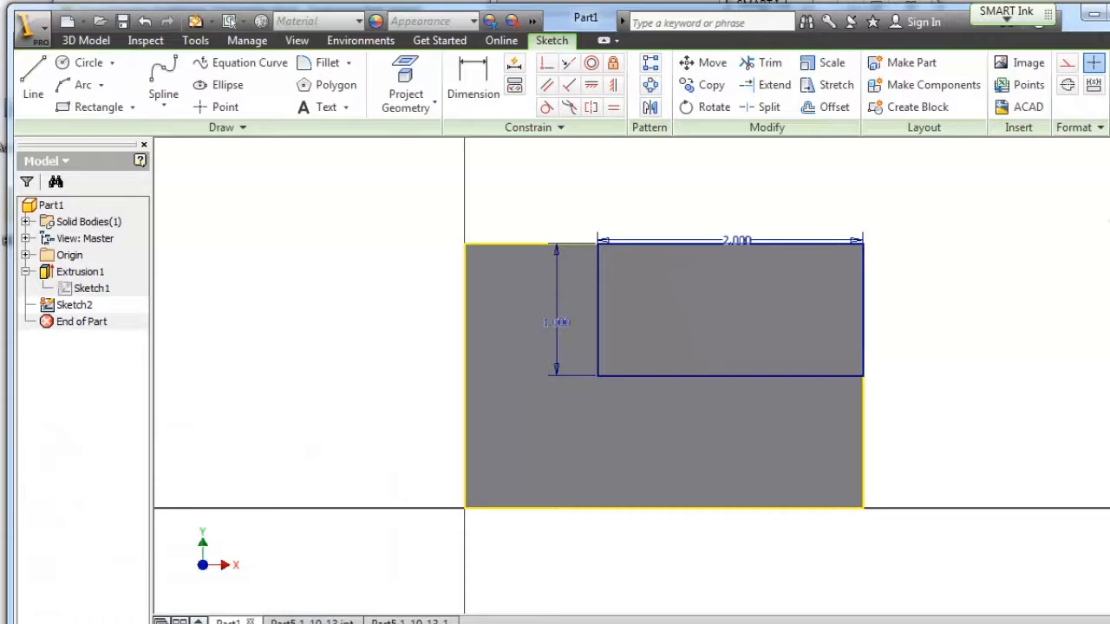
right_click(962, 379)
left_click(961, 431)
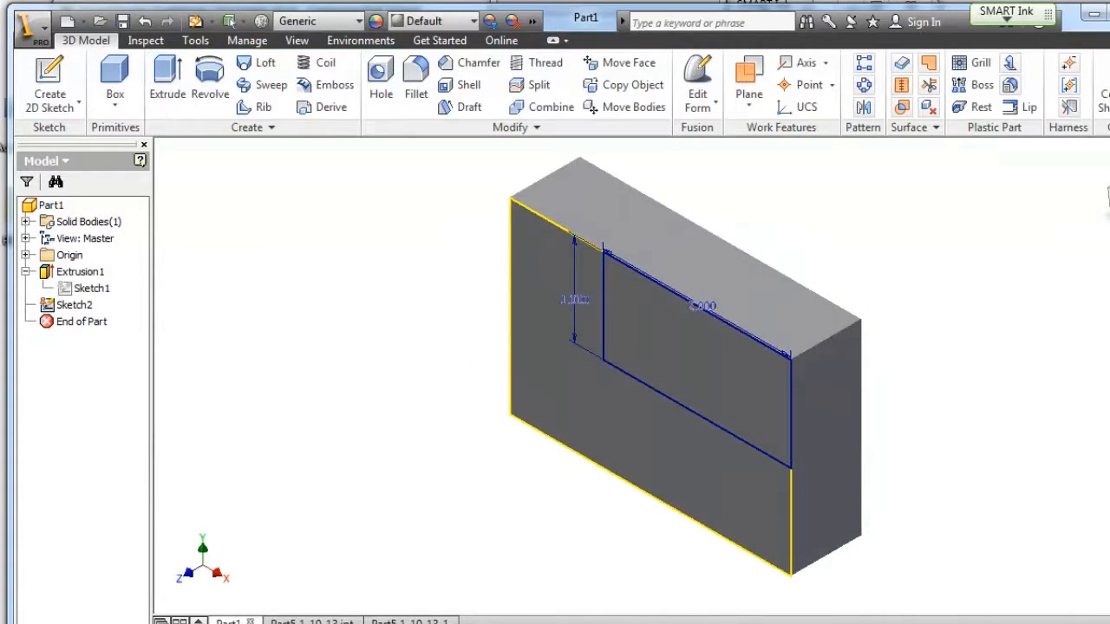
Extrude the 2 by 1 in rectangle as a cut into the block with extents set to All.
left_click(167, 80)
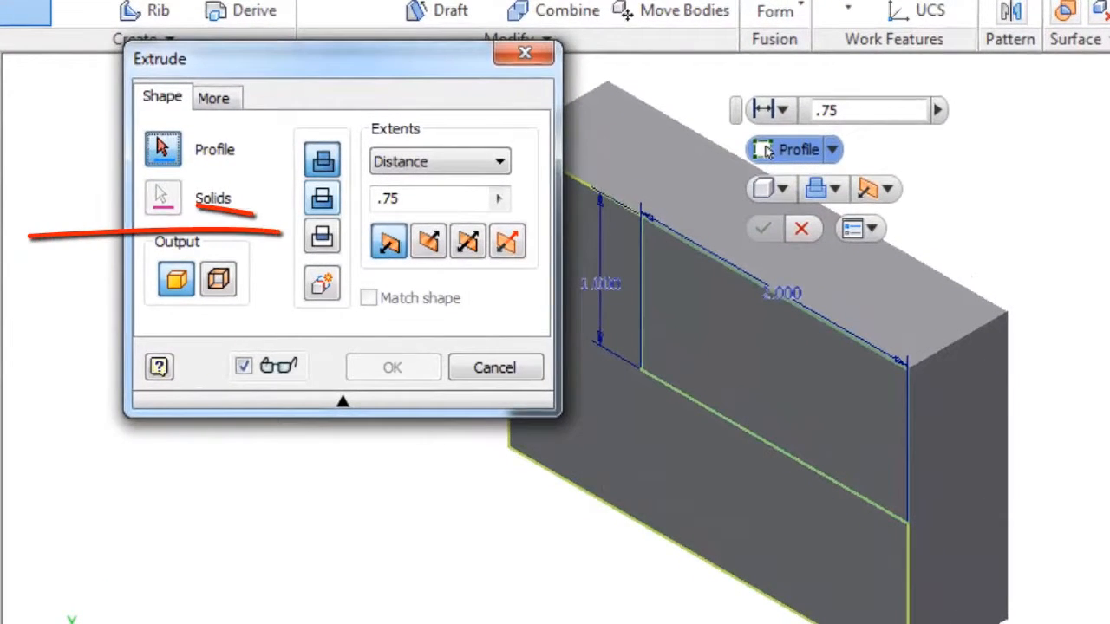
left_click(322, 198)
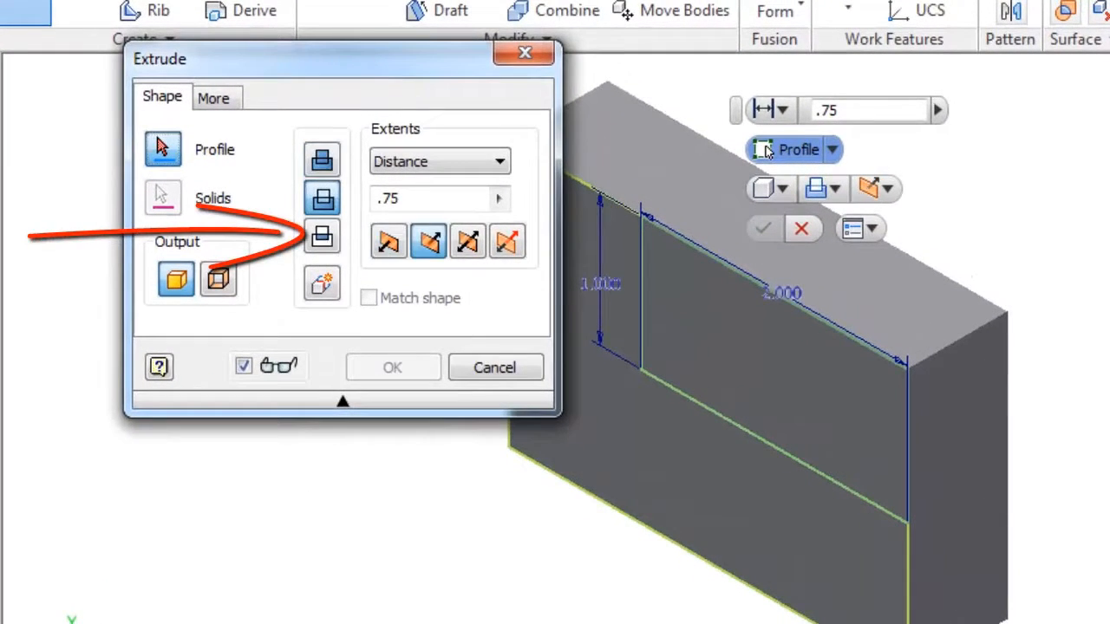
double_click(388, 199)
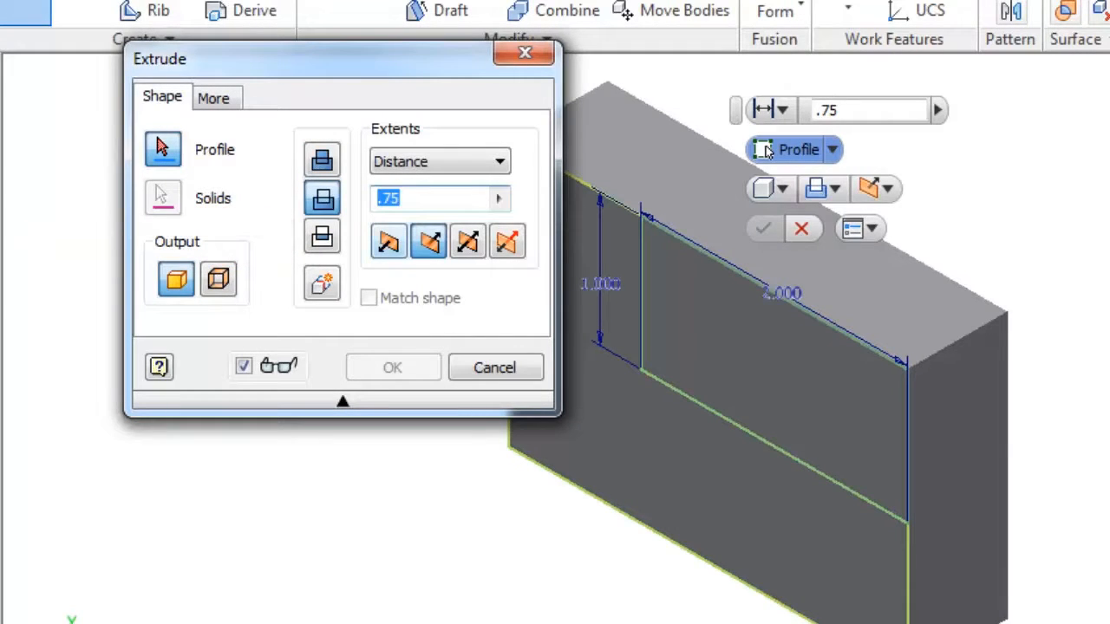
type("1")
left_click(780, 381)
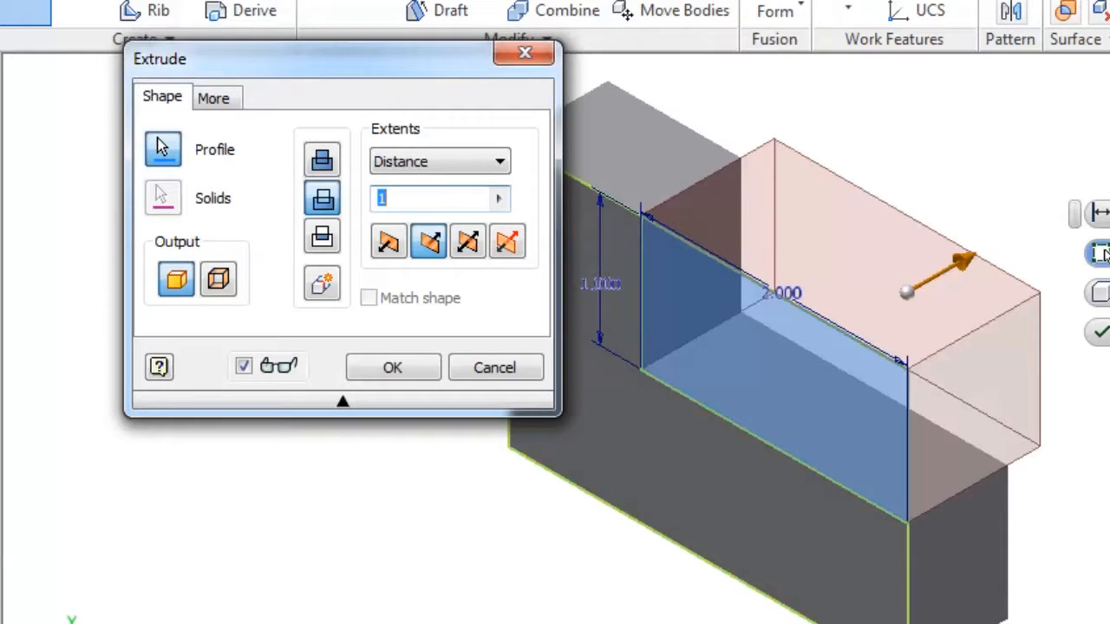
left_click(499, 198)
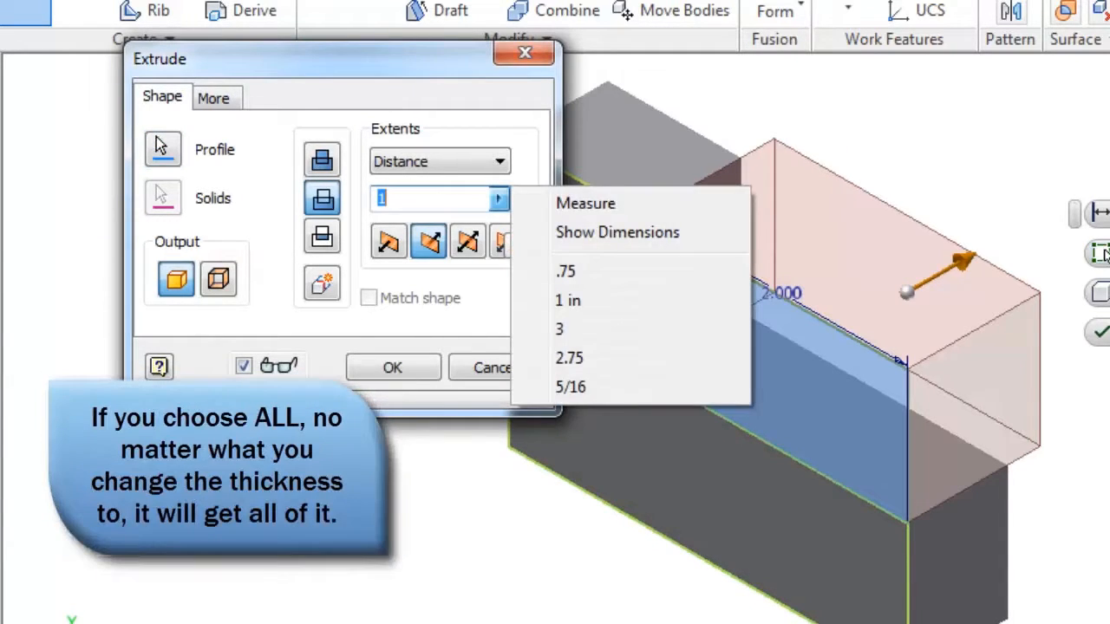
left_click(499, 162)
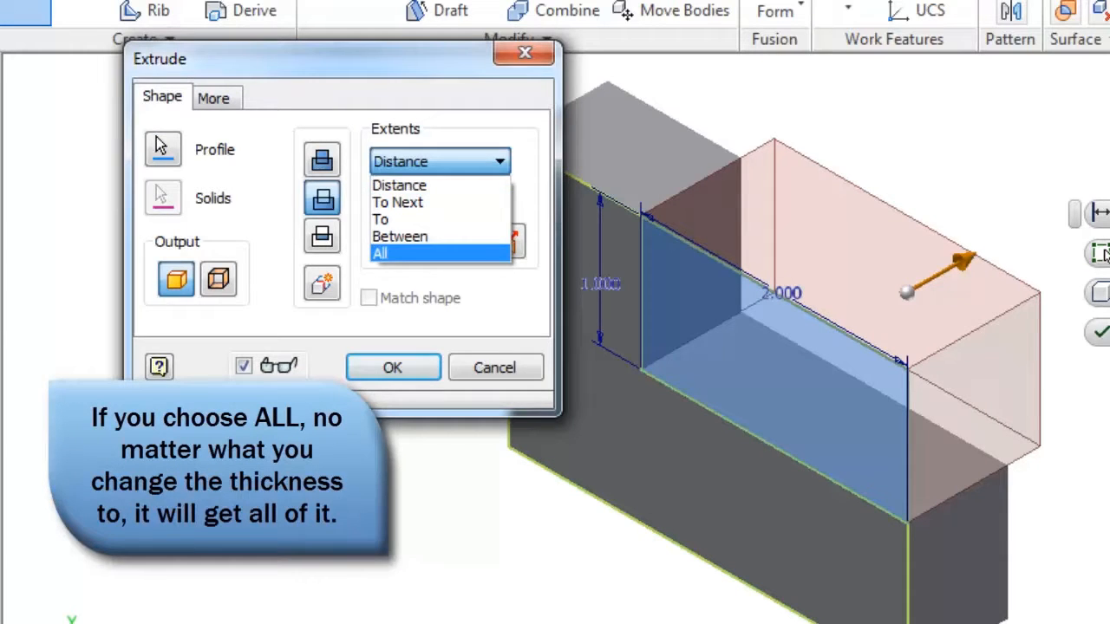
left_click(425, 253)
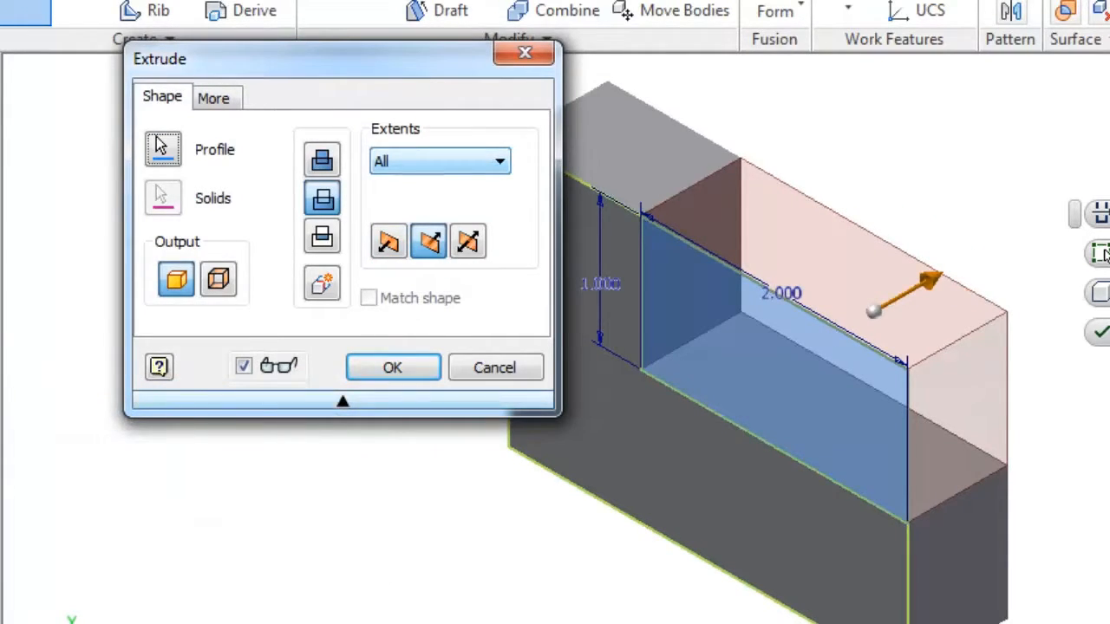
key("Return")
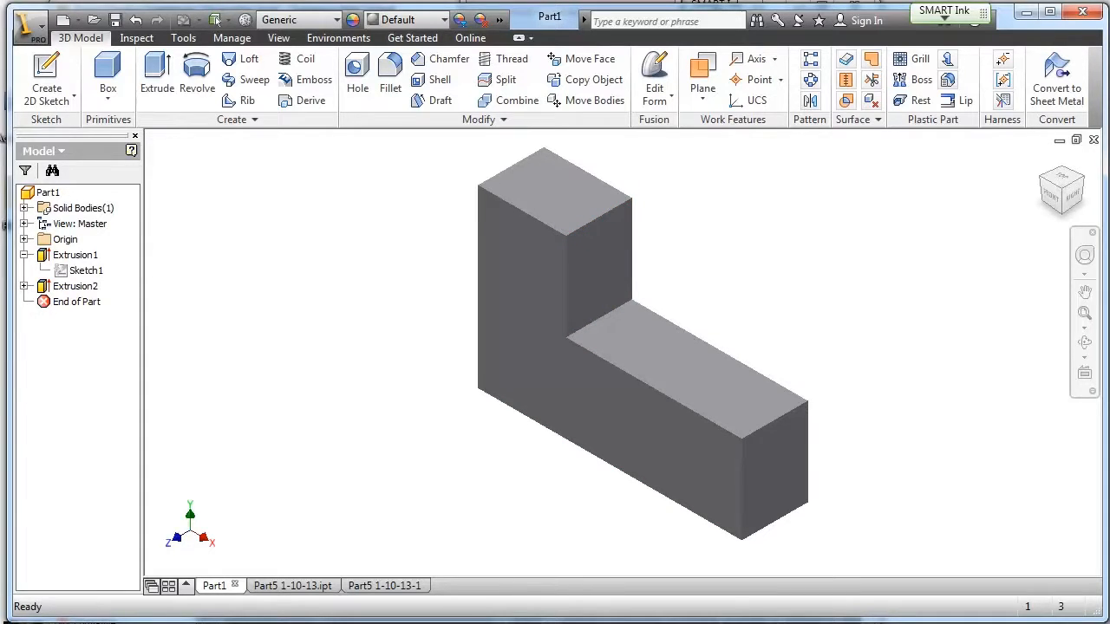
Edit the block's base extrusion, Extrusion1, to a distance of 1 in.
right_click(75, 255)
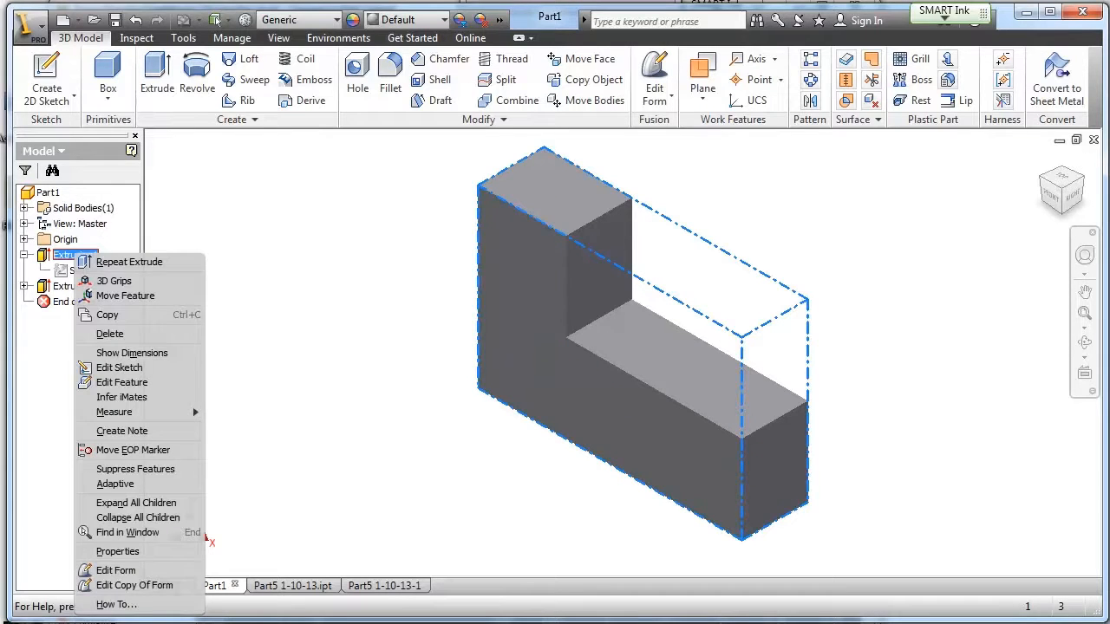
left_click(121, 383)
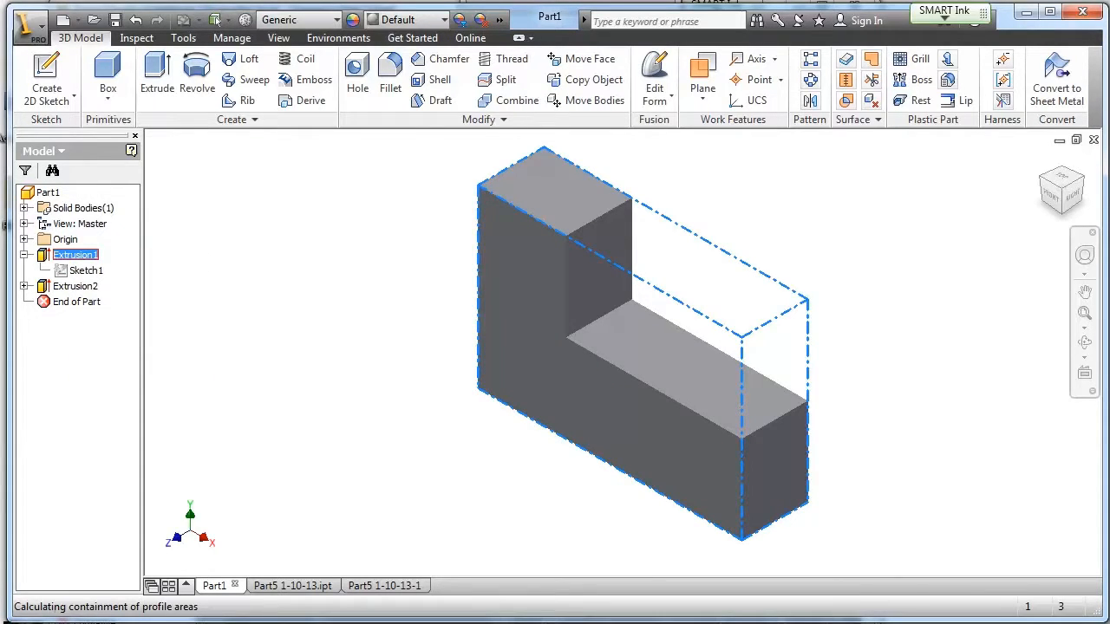
left_click(425, 225)
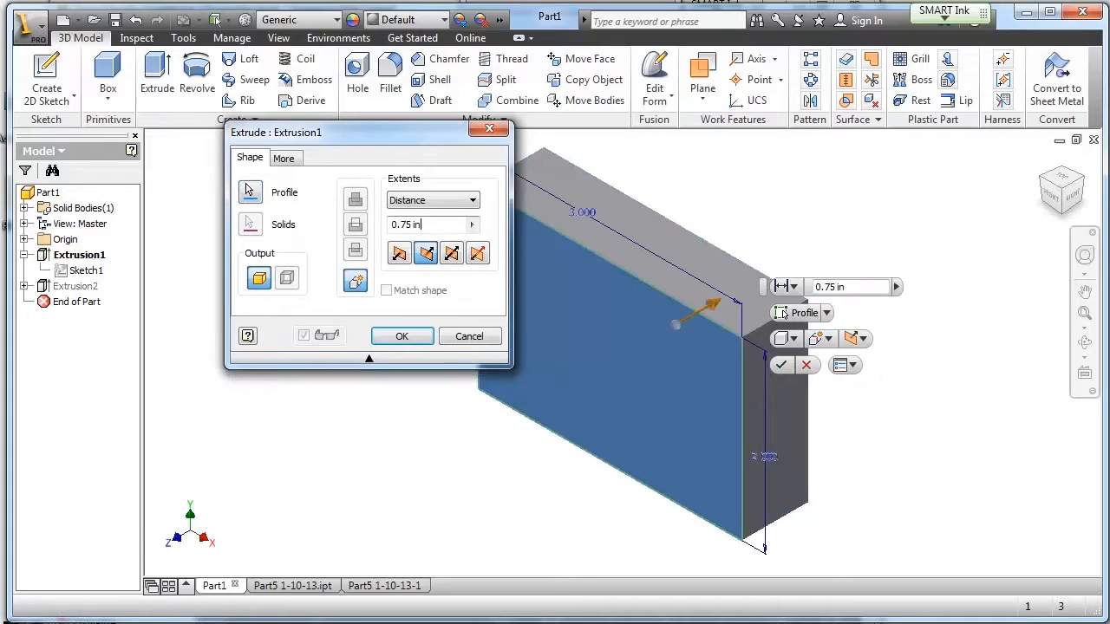
left_click_drag(424, 224, 390, 225)
type("1")
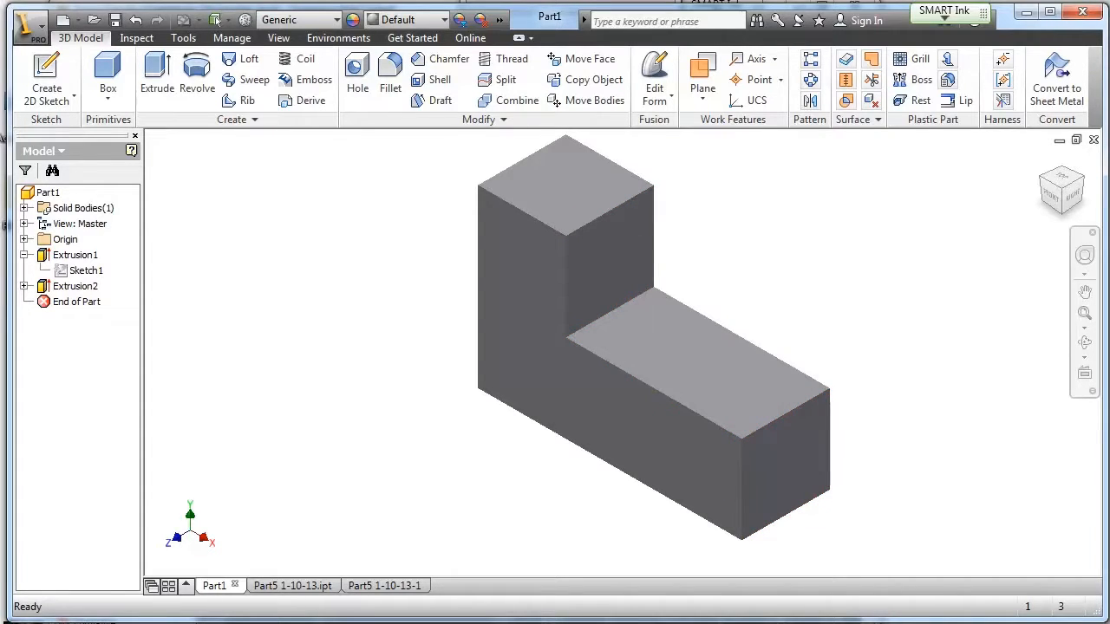
Examine the low protruding block in the isometric view of drawing Part5 1-10-13-1, and return to Part1.
left_click(384, 586)
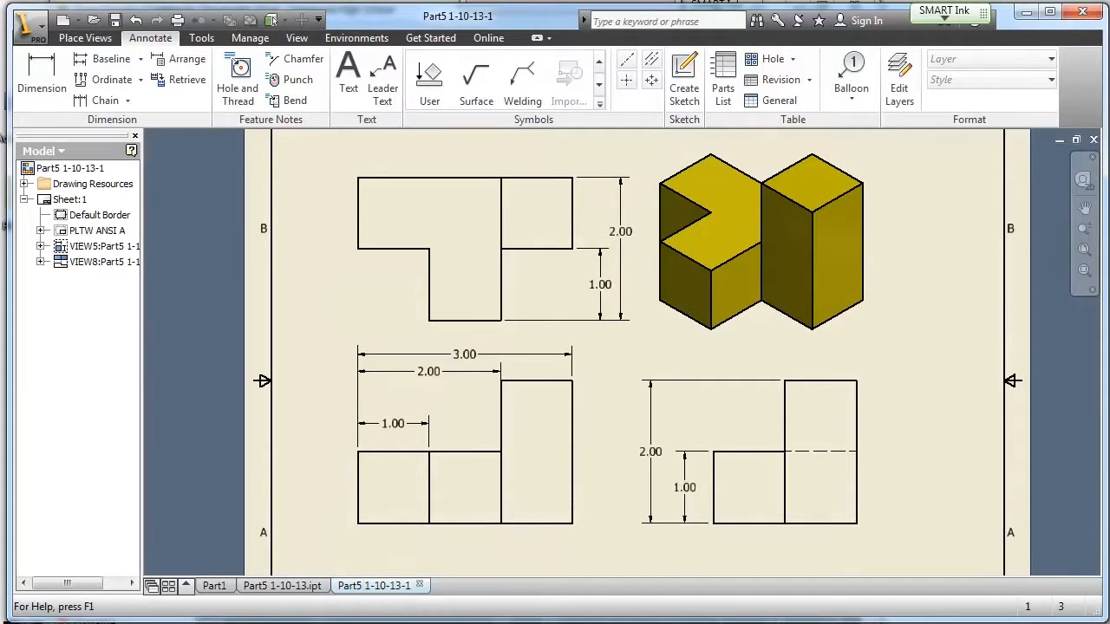
mouse_move(652, 210)
left_mouse_down()
mouse_move(652, 328)
mouse_move(761, 212)
mouse_move(652, 213)
left_mouse_up()
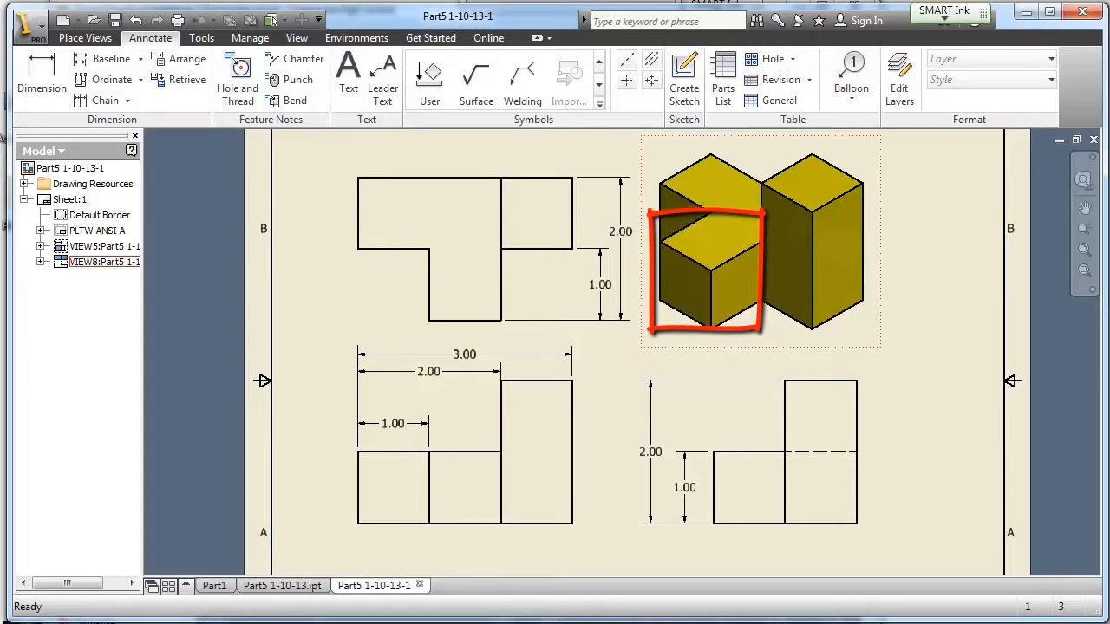
left_click(214, 585)
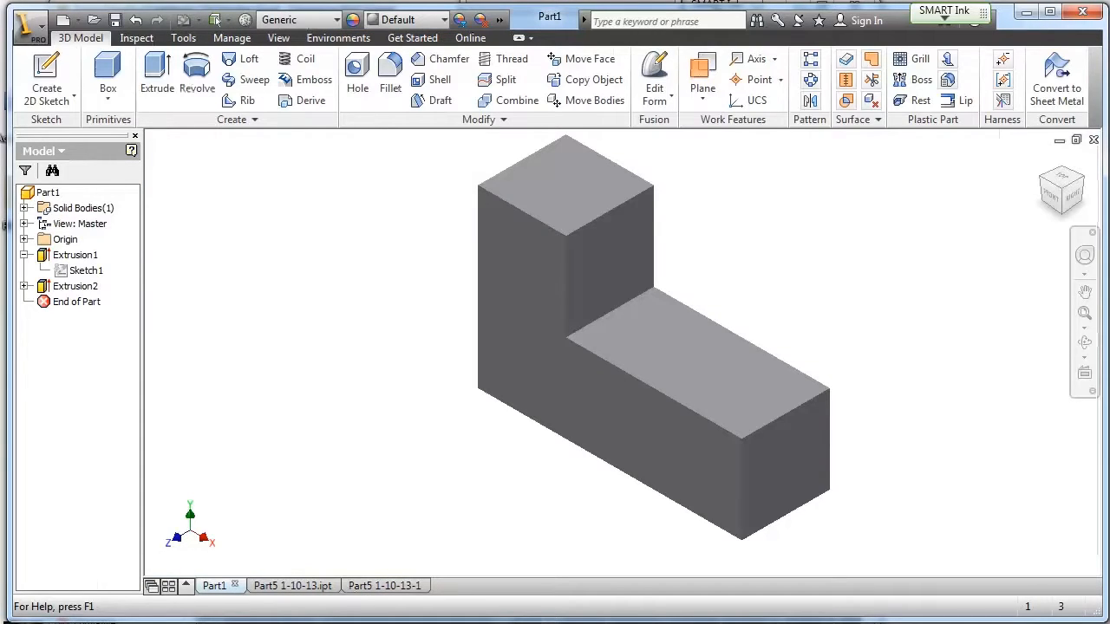
Start a new 2D sketch on the L-shaped back face of the part.
left_click(1084, 343)
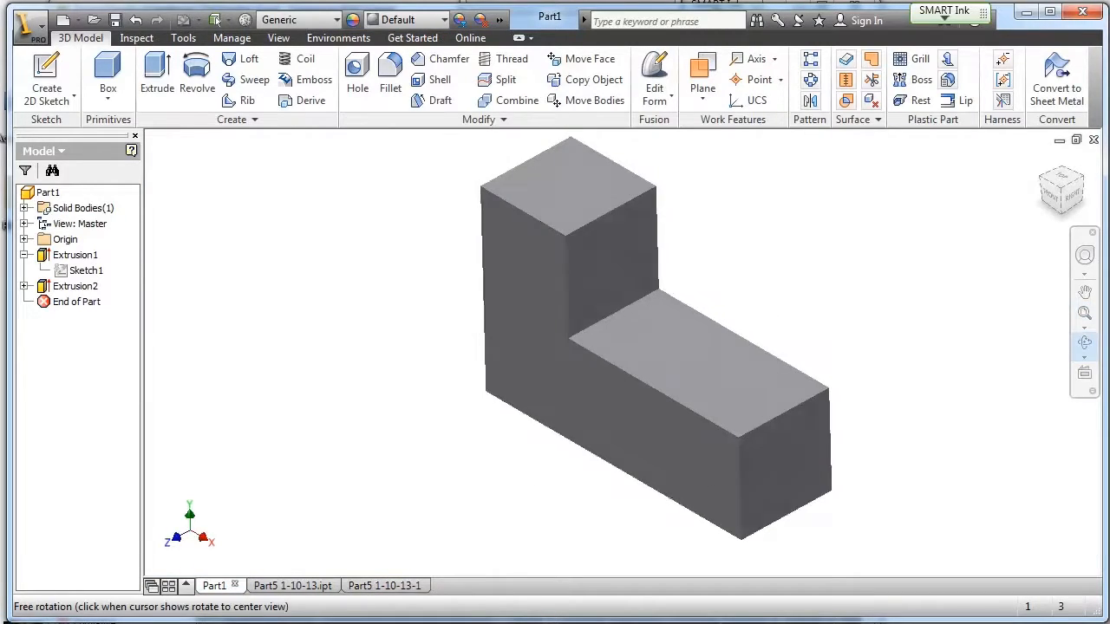
left_click_drag(711, 382, 473, 299)
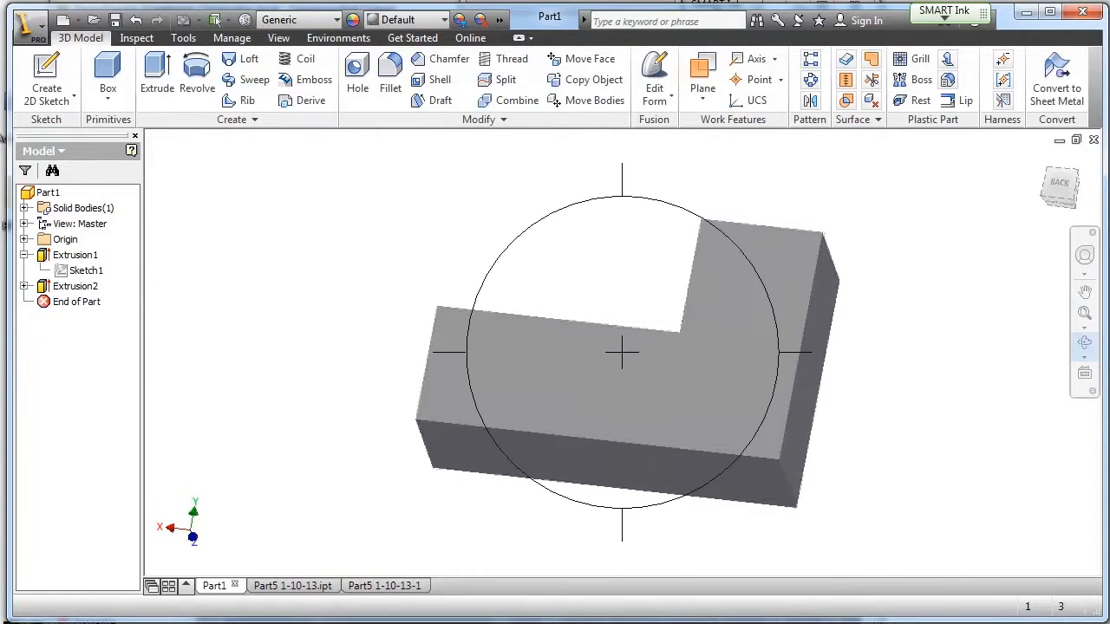
right_click(360, 247)
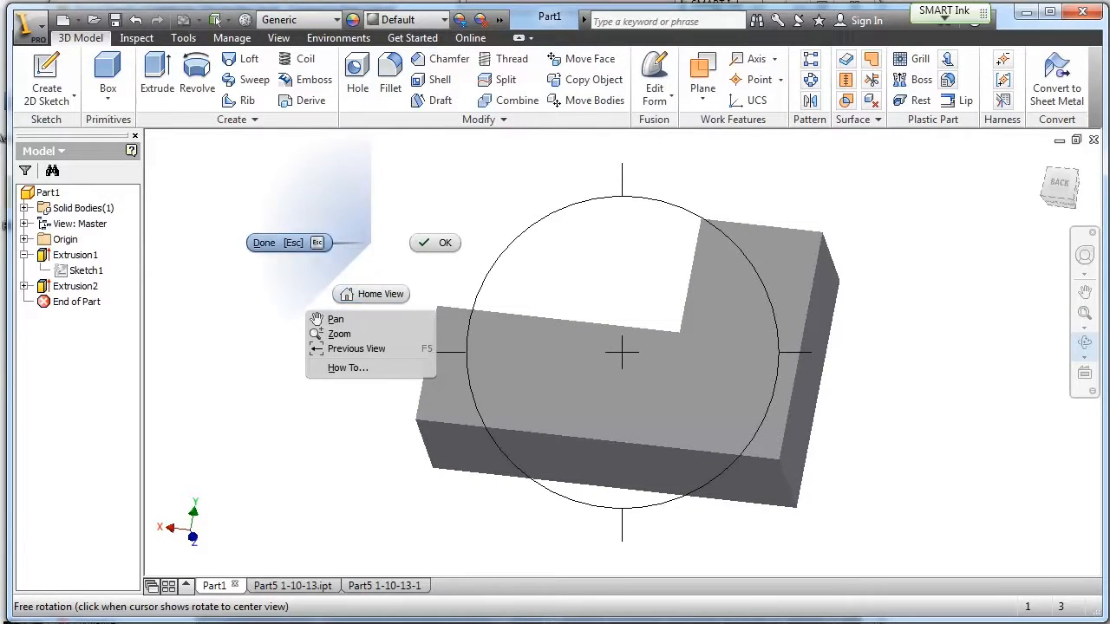
left_click(289, 243)
left_click(47, 80)
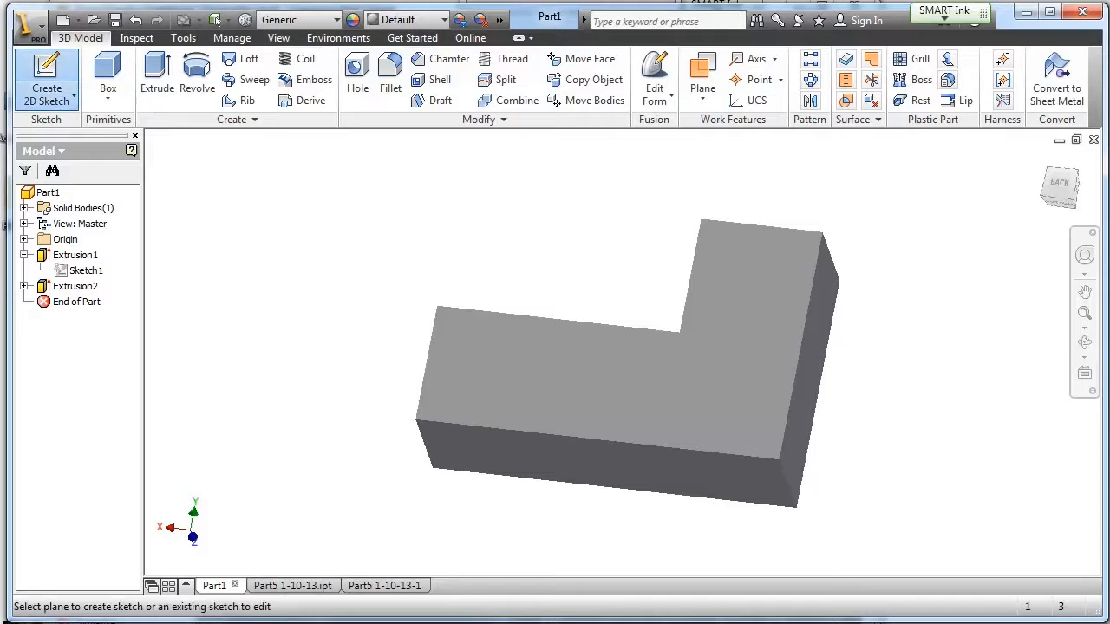
left_click(599, 381)
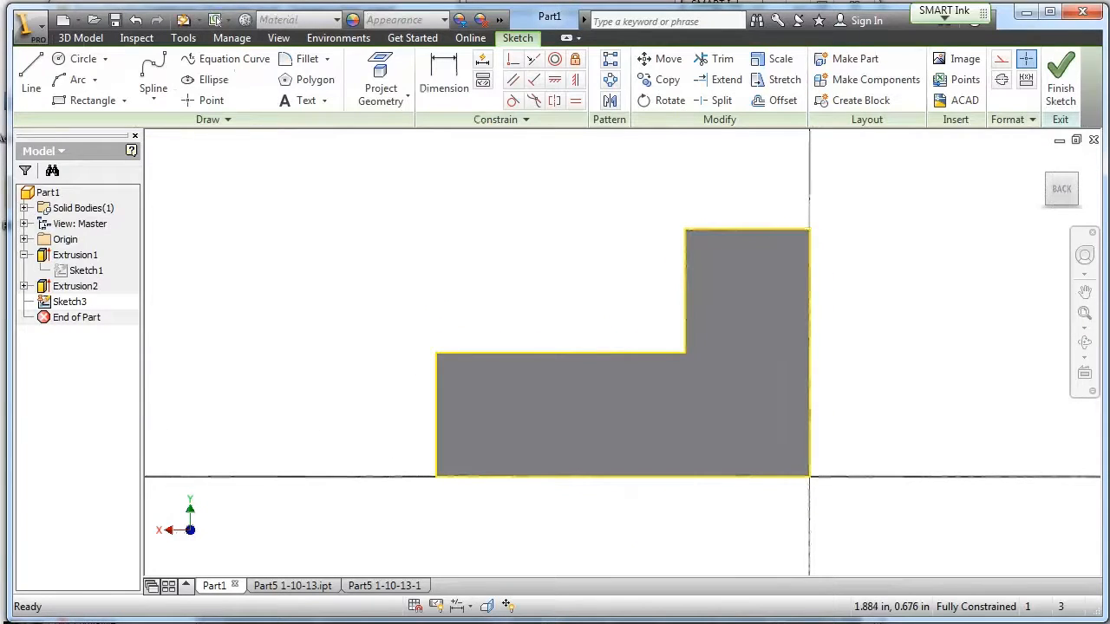
Draw a rectangle about 1.07 in wide and 1 in high from the L's inner corner to the bottom edge.
left_click(81, 99)
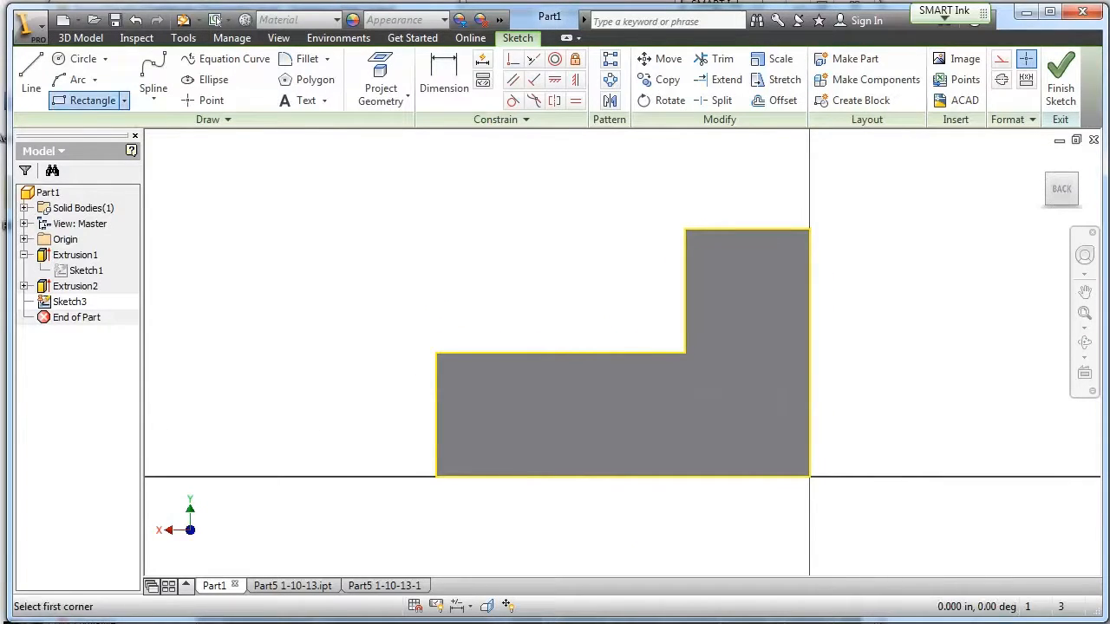
key("ctrl+z")
left_click(87, 100)
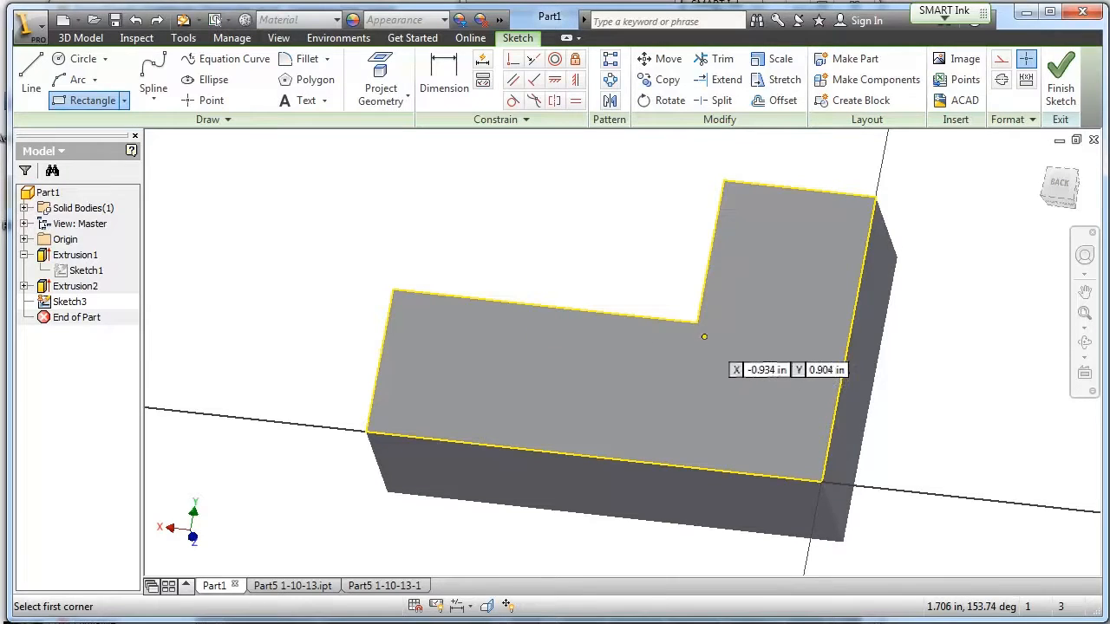
left_click(697, 322)
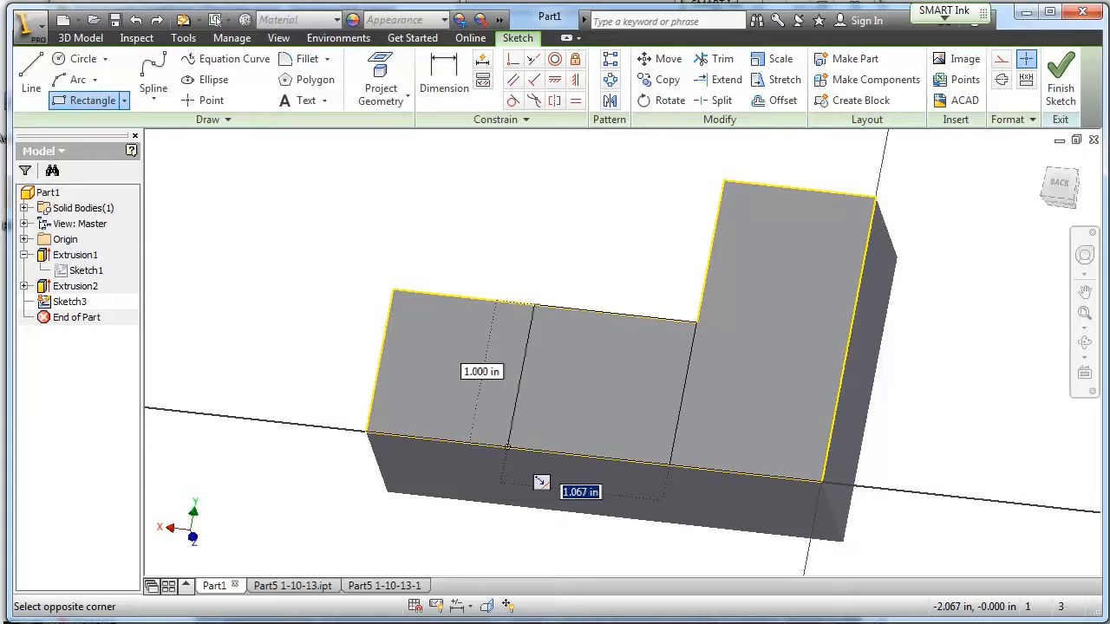
key("Return")
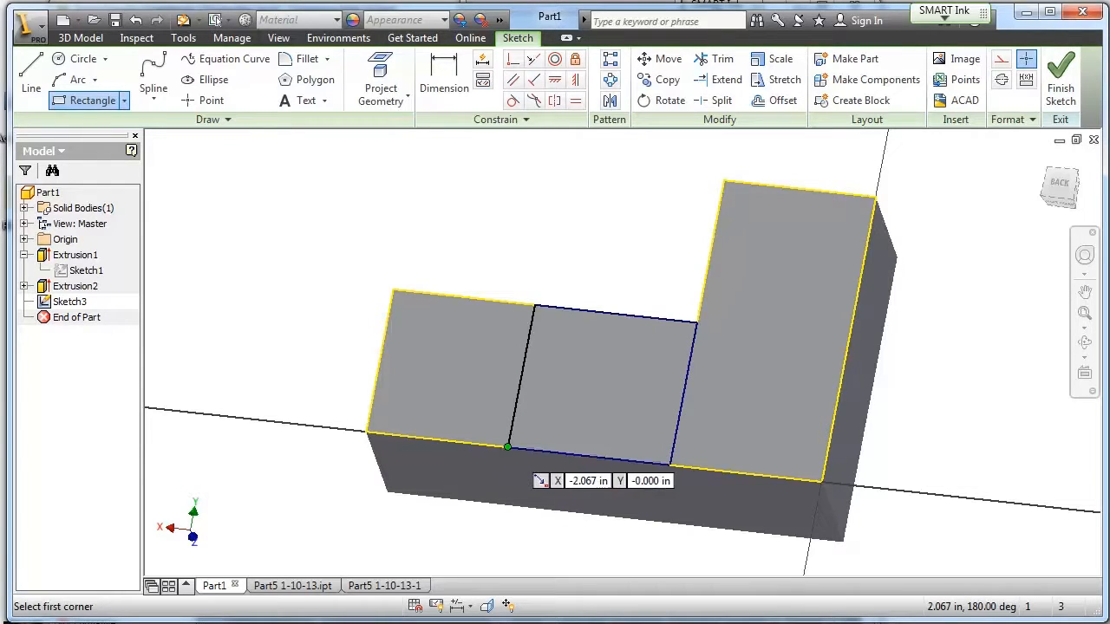
Dimension the rectangle's width along its upper edge and set it to 1 in.
key("d")
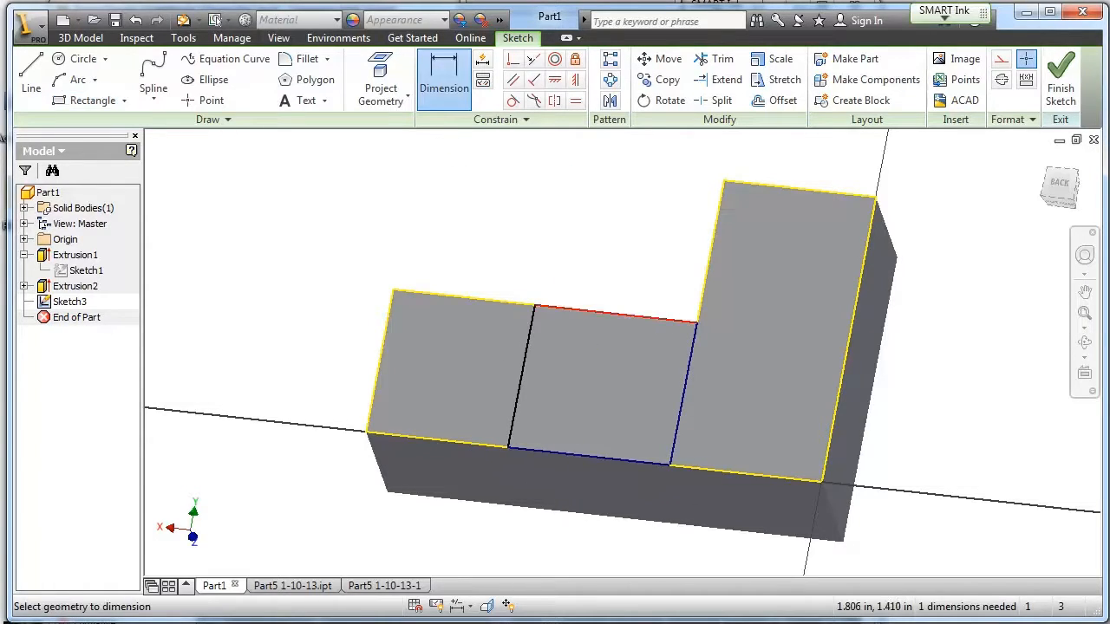
left_click(616, 314)
left_click(609, 265)
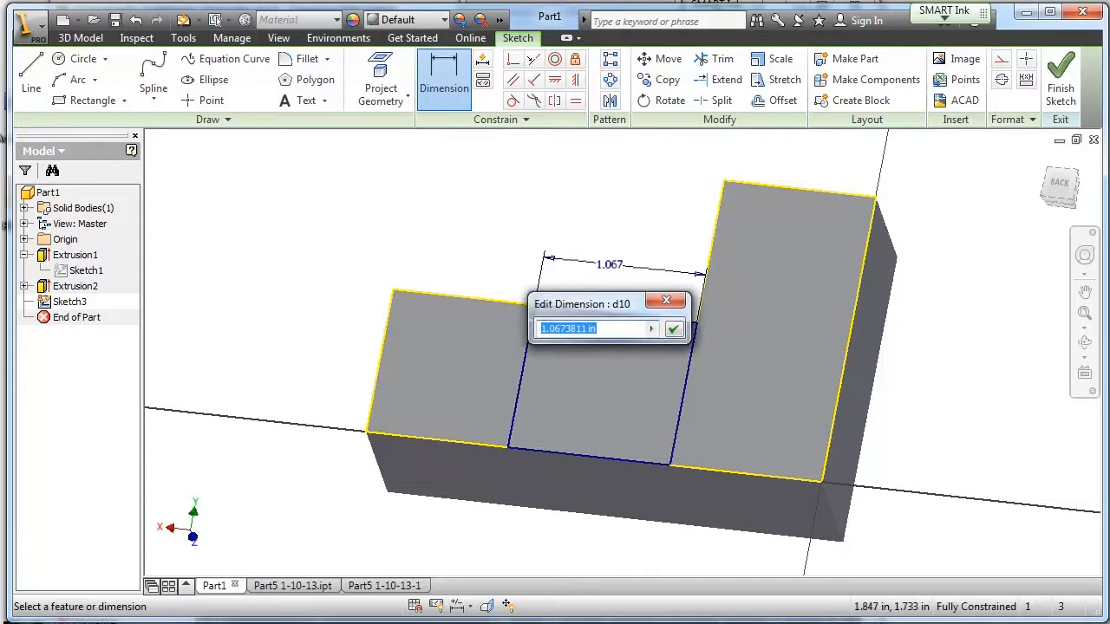
type("1")
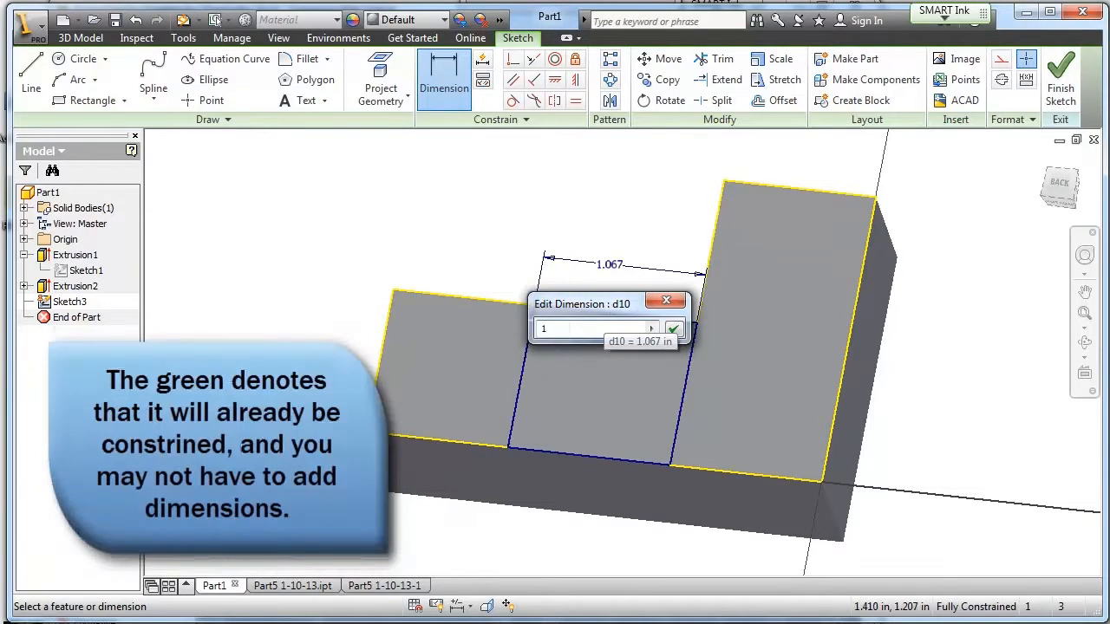
key("Return")
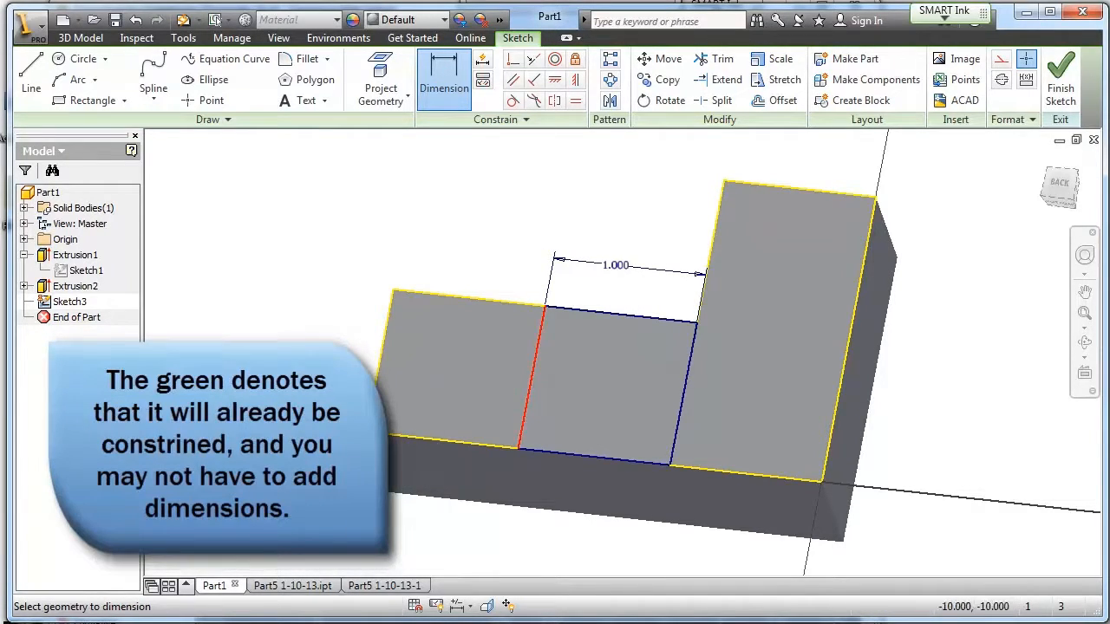
Try to dimension the height of the rectangle along its free vertical edge.
left_click(530, 375)
left_click(484, 367)
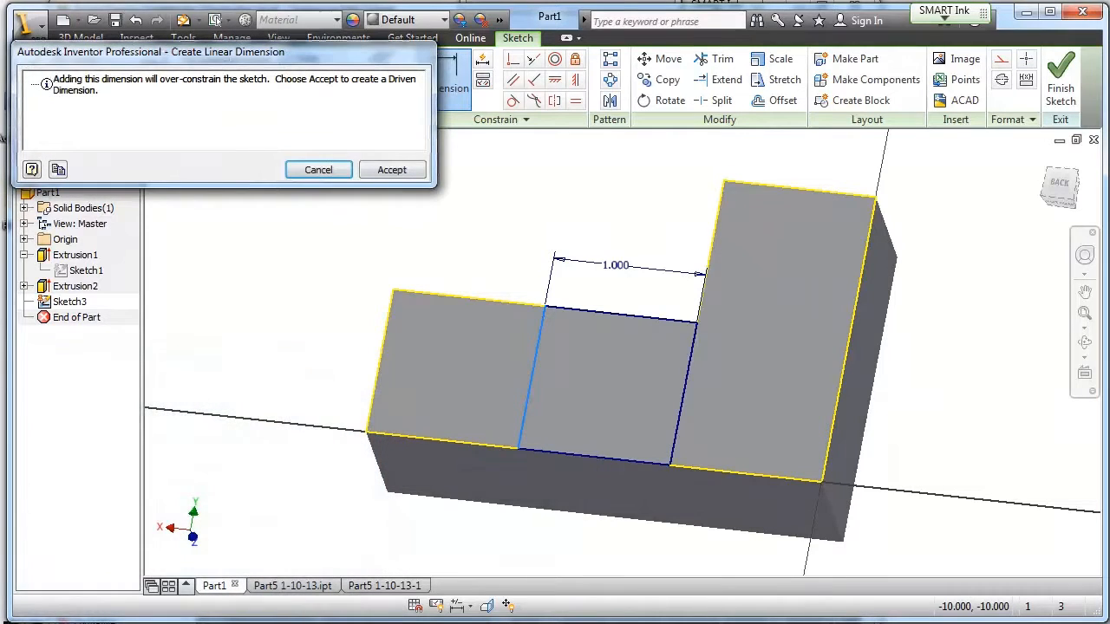
left_click(318, 170)
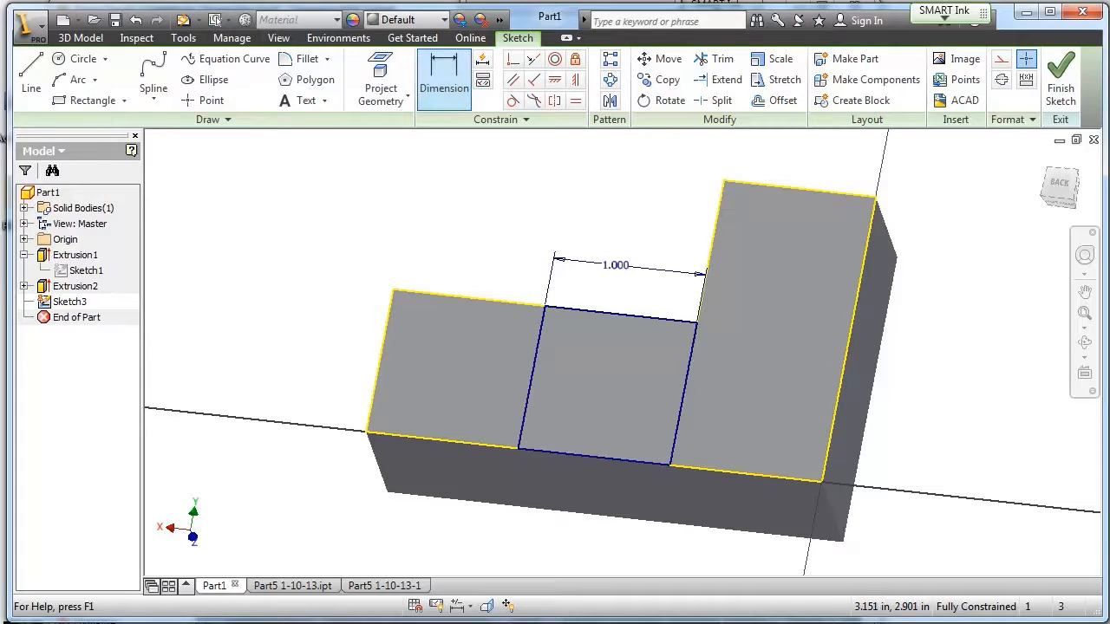
Finish the sketch and extrude the rectangle 1 in outward from the back face, joined to the part.
right_click(444, 76)
right_click(385, 170)
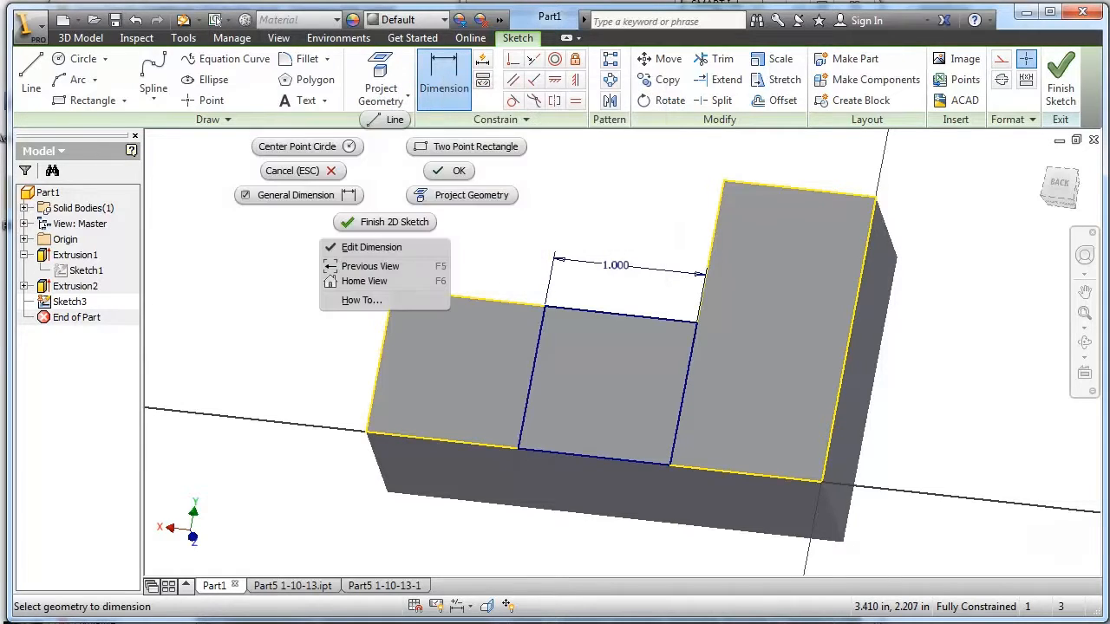
left_click(393, 222)
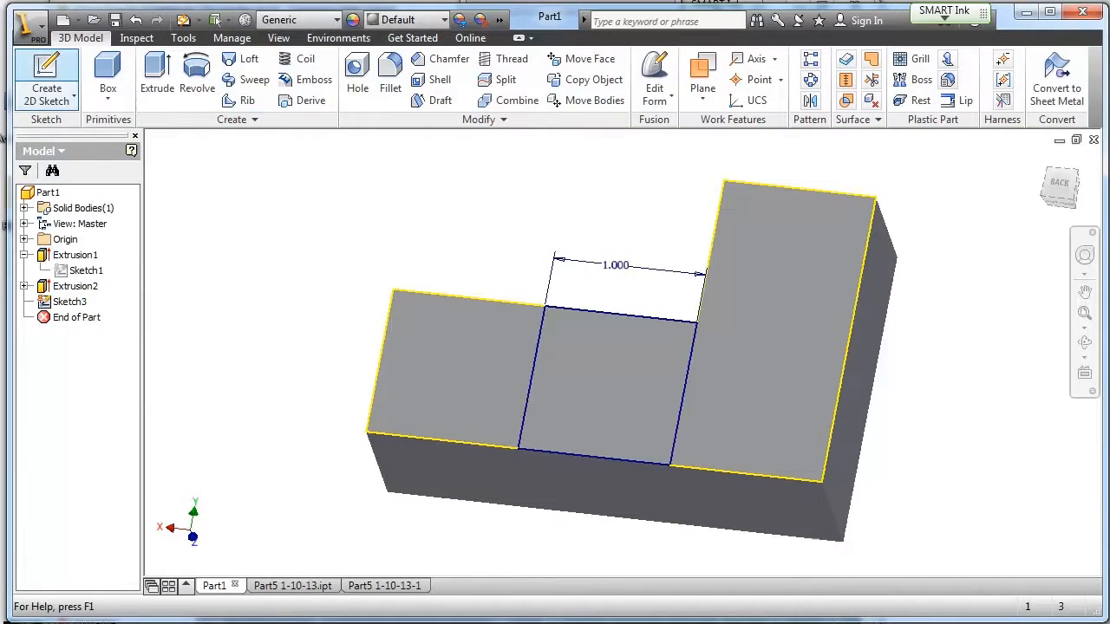
left_click(157, 78)
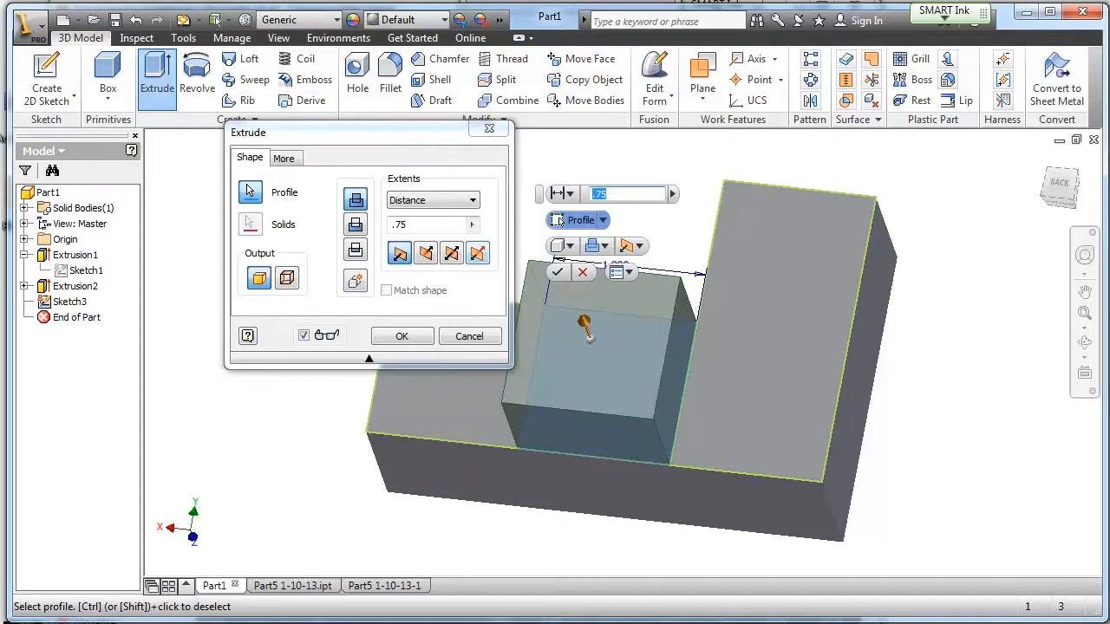
type("1")
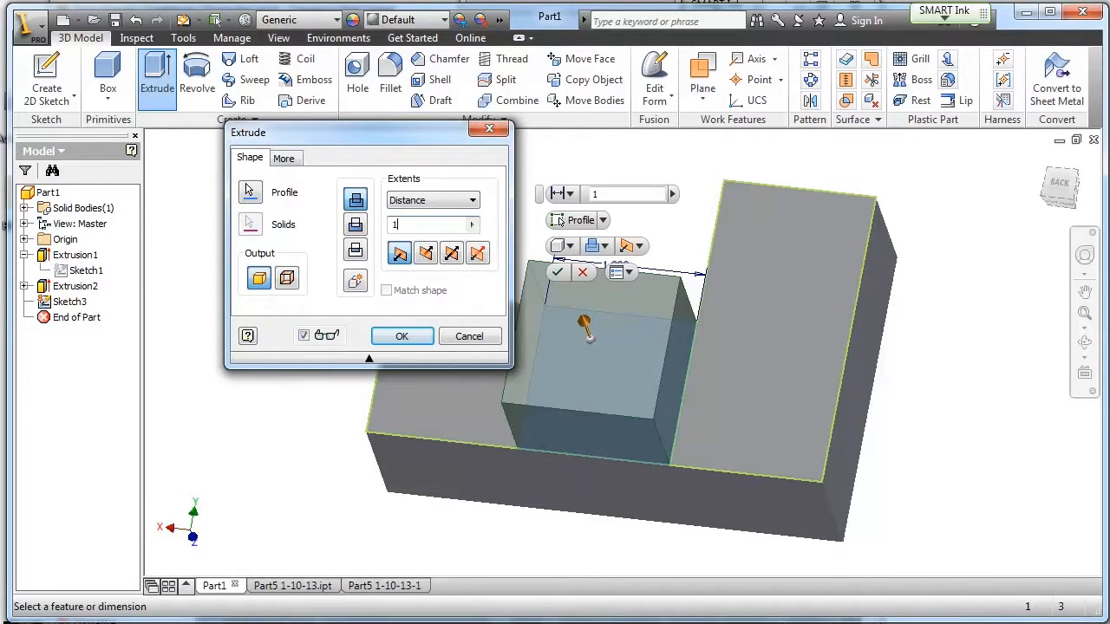
left_click(402, 335)
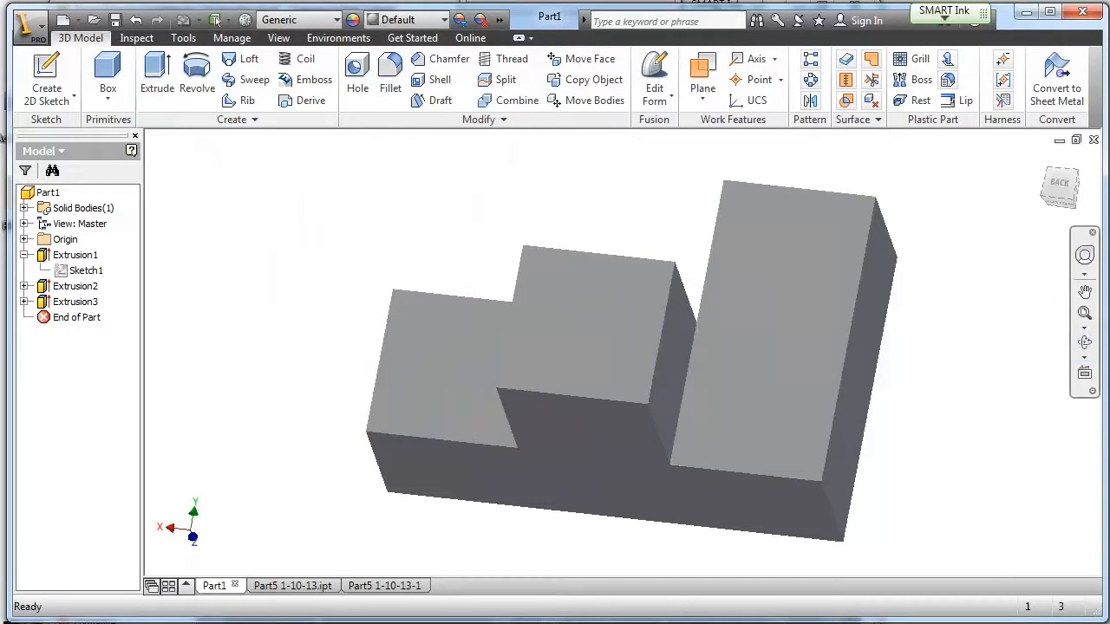
Inspect the part from another angle and reveal the sketches belonging to Extrusion2 and Extrusion3.
left_click(1085, 342)
left_click_drag(607, 390, 664, 416)
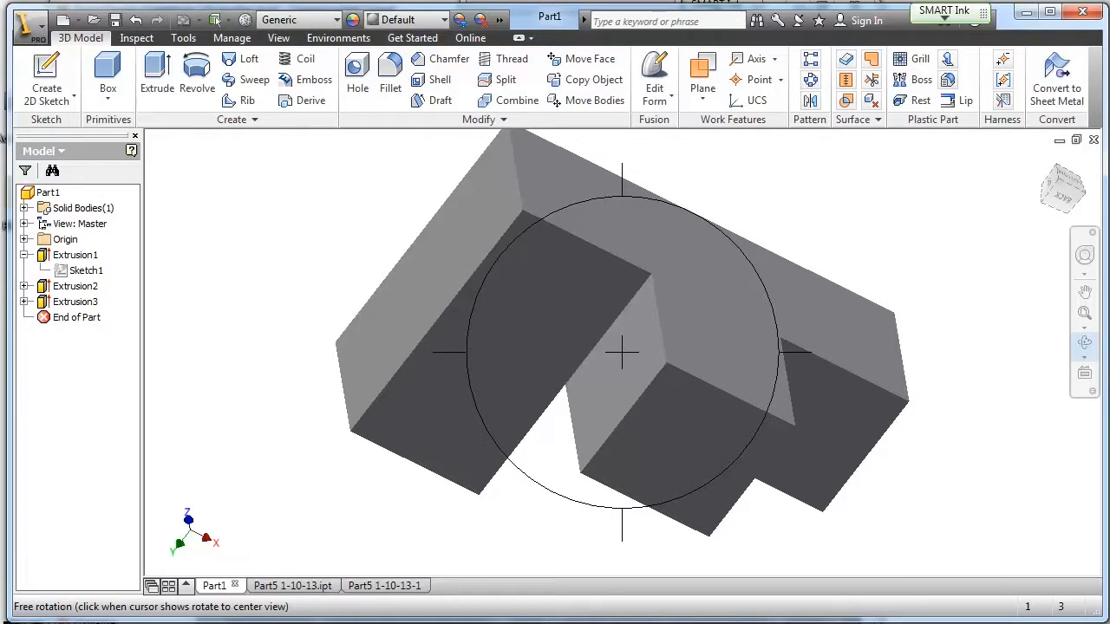
key("Escape")
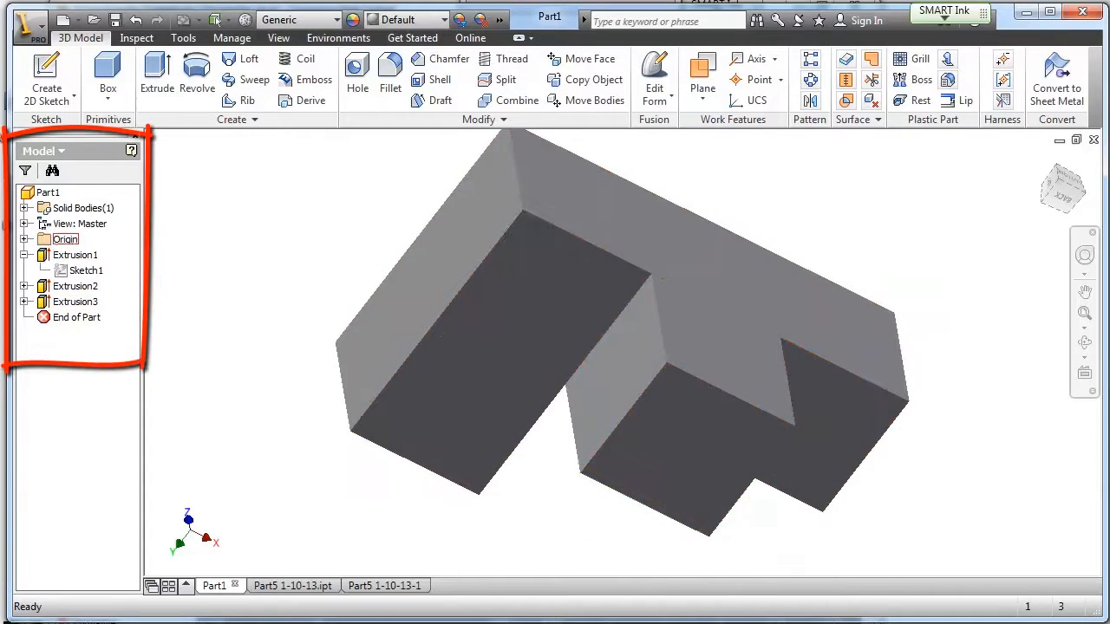
left_click(25, 286)
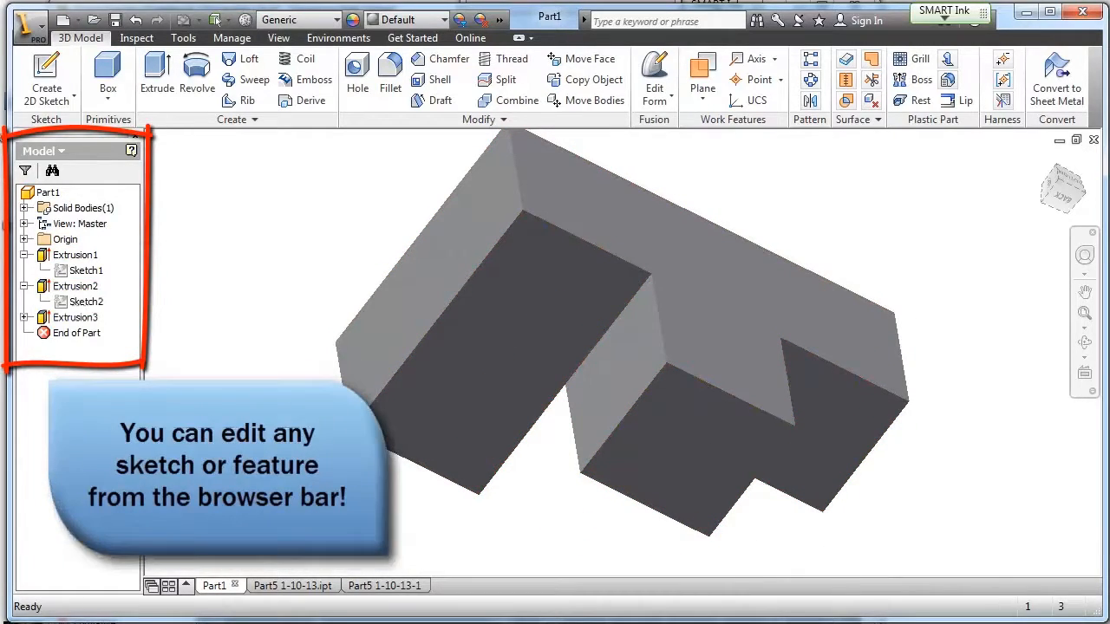
left_click(24, 317)
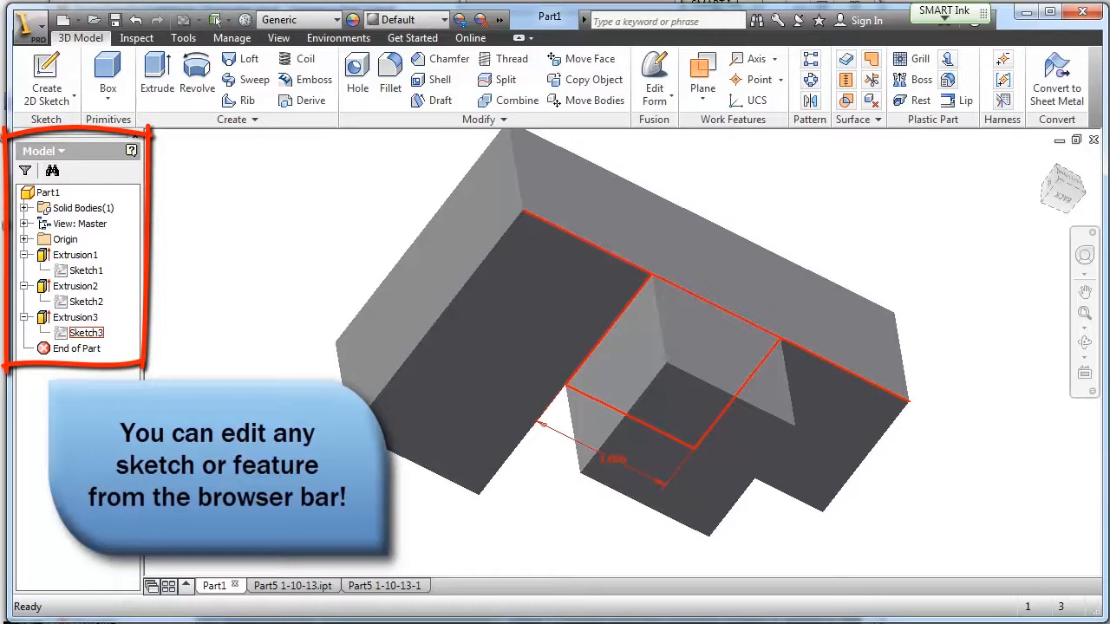